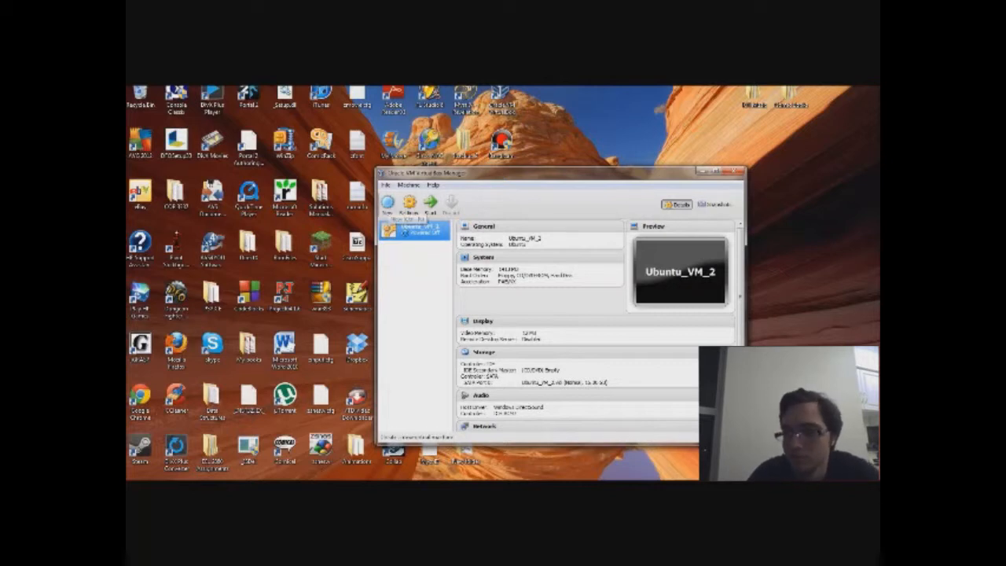
Step: Start a new Linux/Ubuntu virtual machine named 'Ubuntu VMM'
left_click(388, 203)
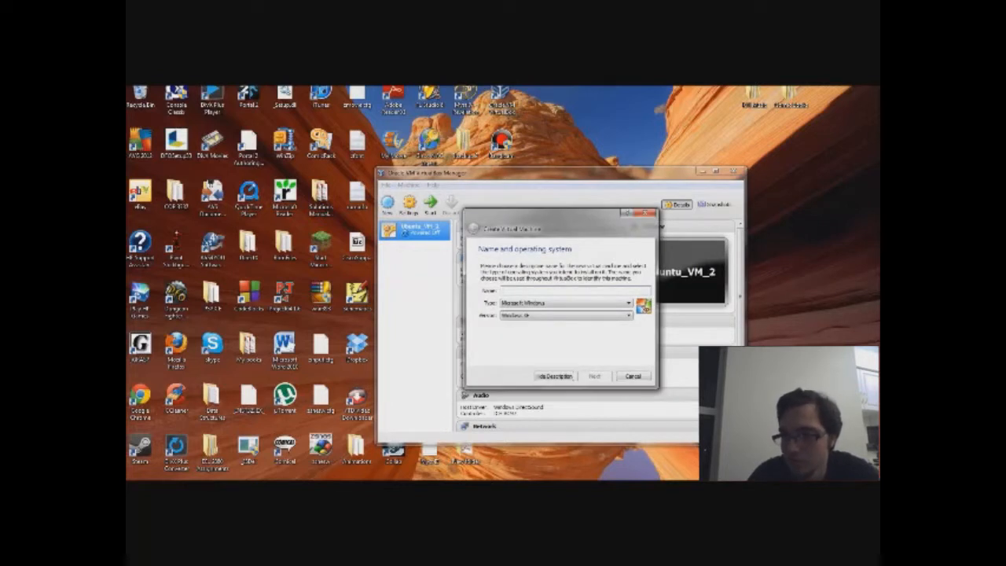
left_click(567, 304)
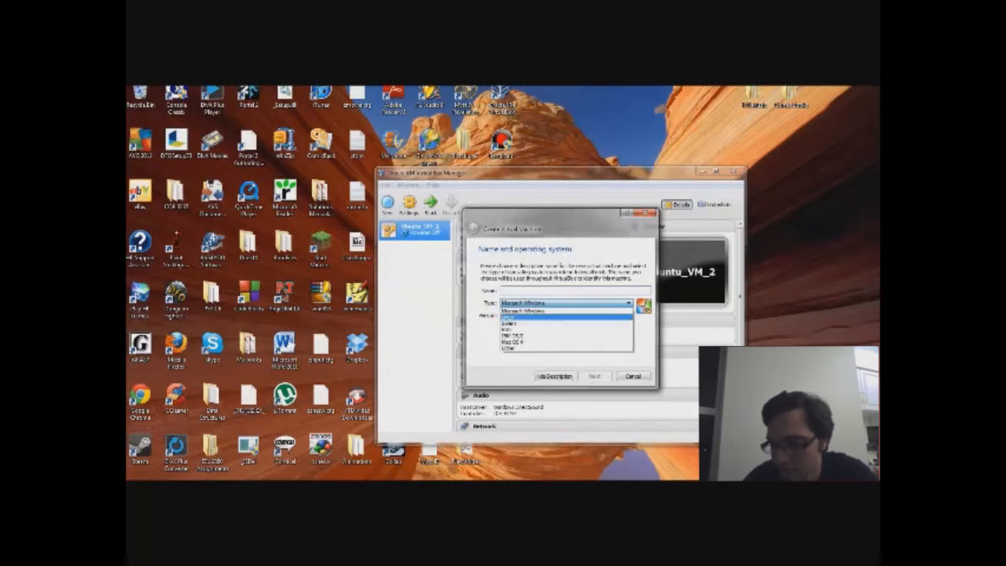
left_click(550, 317)
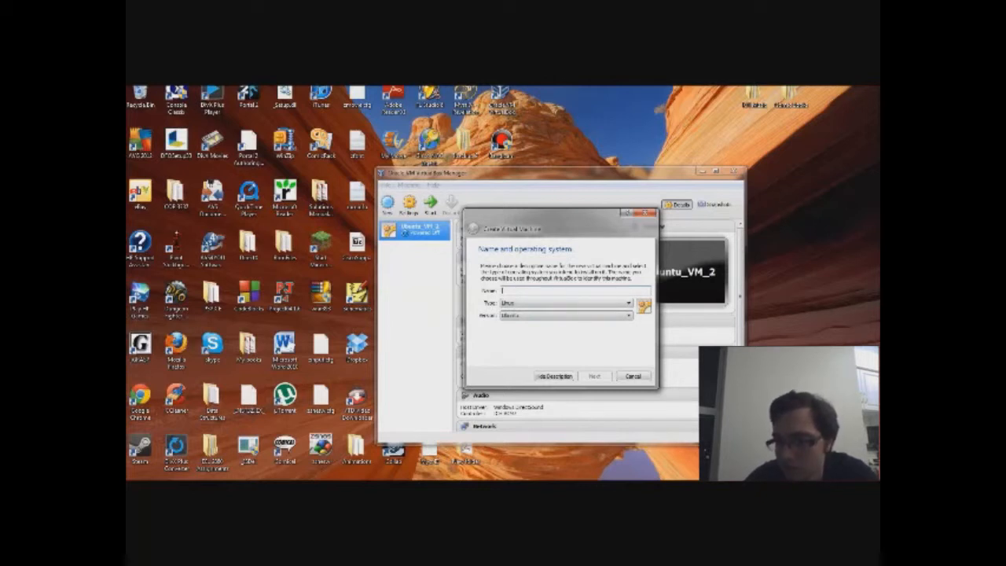
type("Ubuntu")
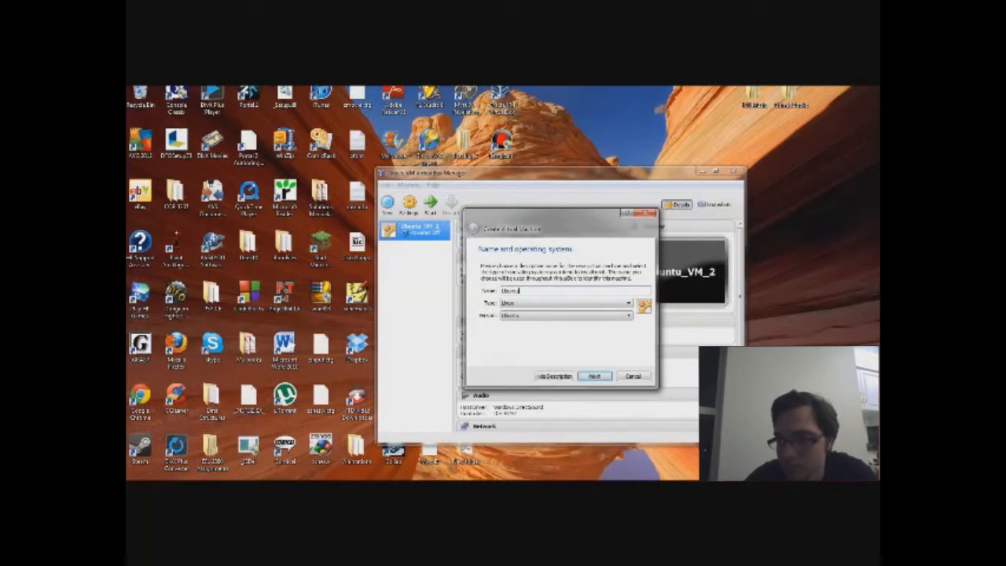
type(" VM")
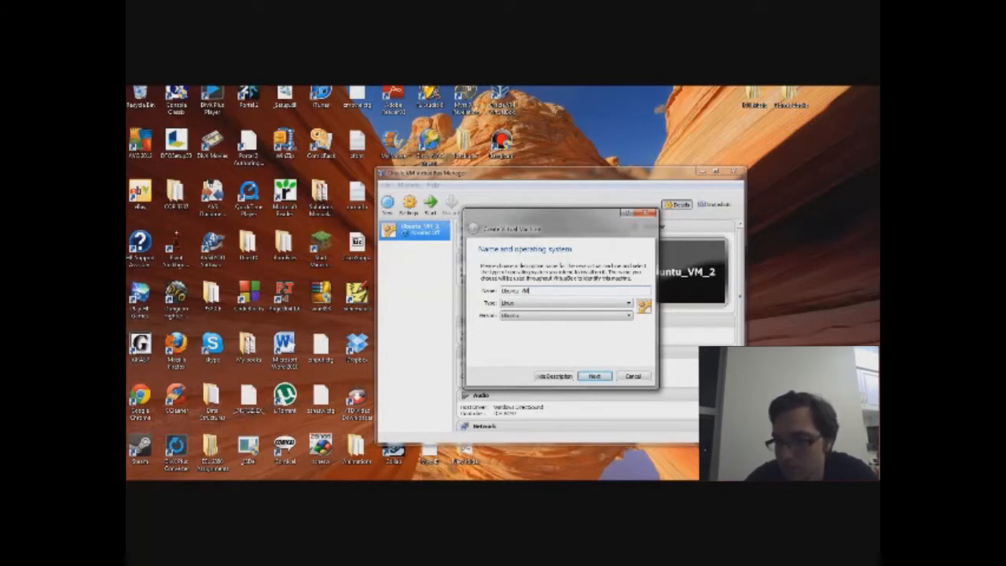
type("M")
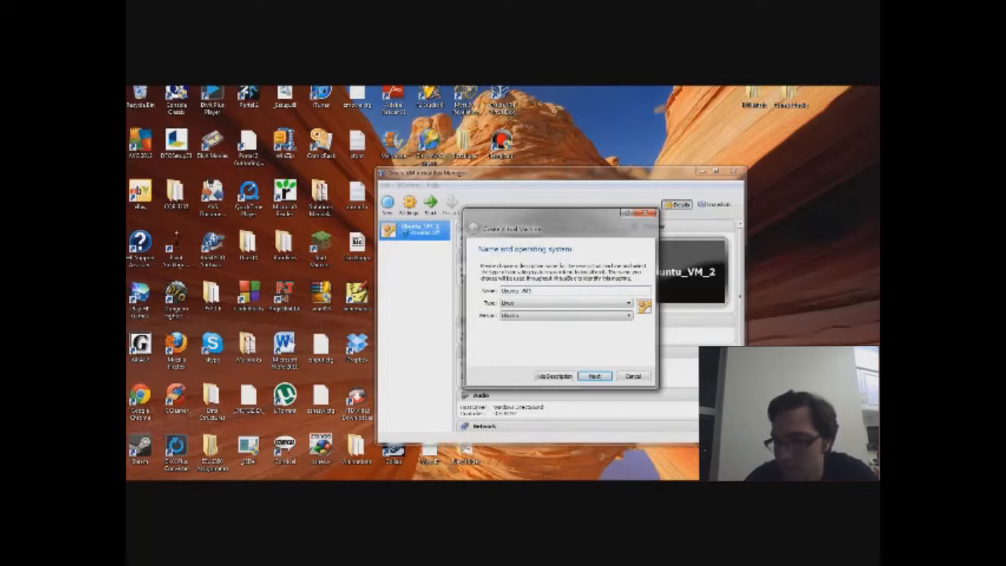
Step: Raise the machine's memory above the recommended 512 MB and continue to the hard drive step
left_click(595, 376)
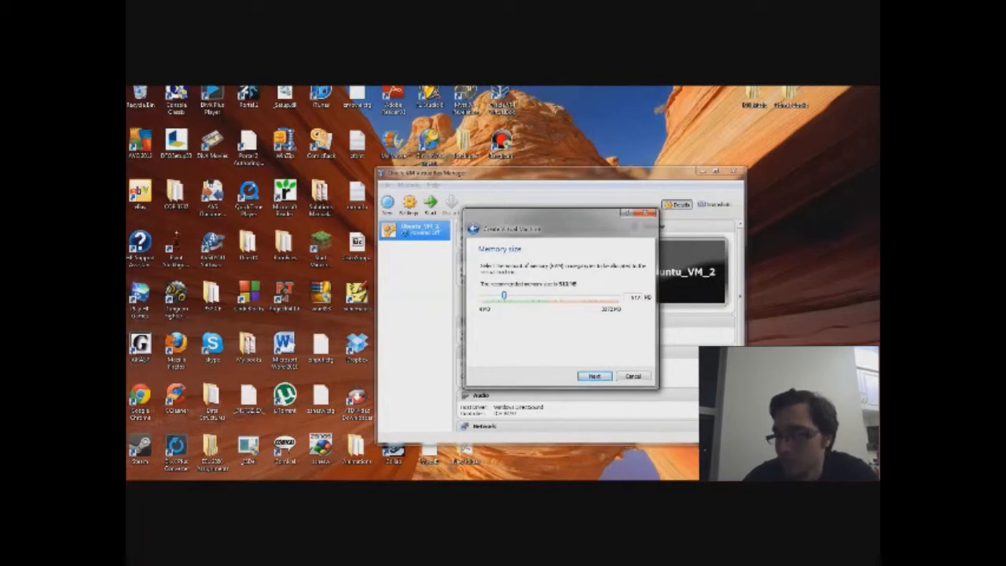
left_click_drag(504, 295, 548, 296)
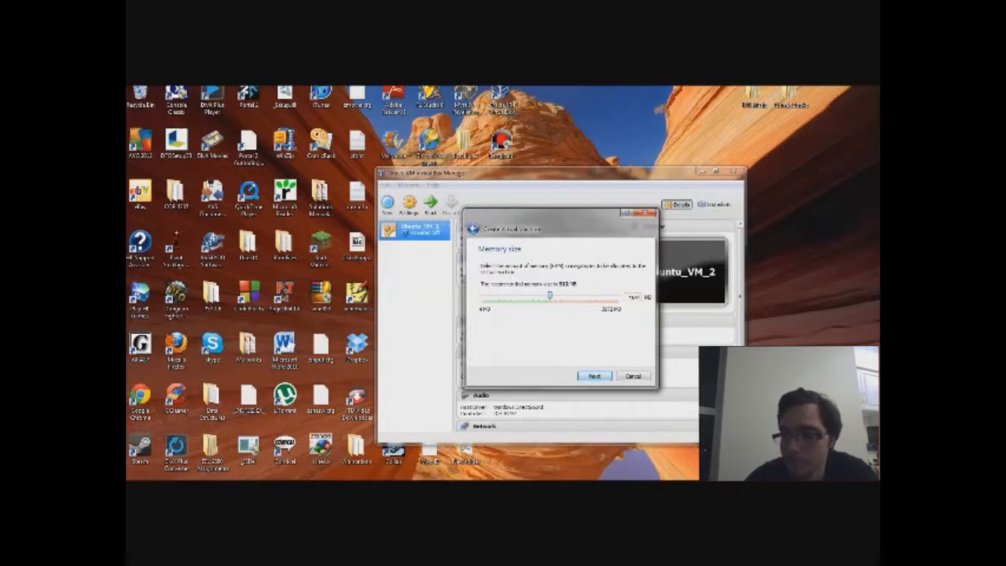
left_click(594, 377)
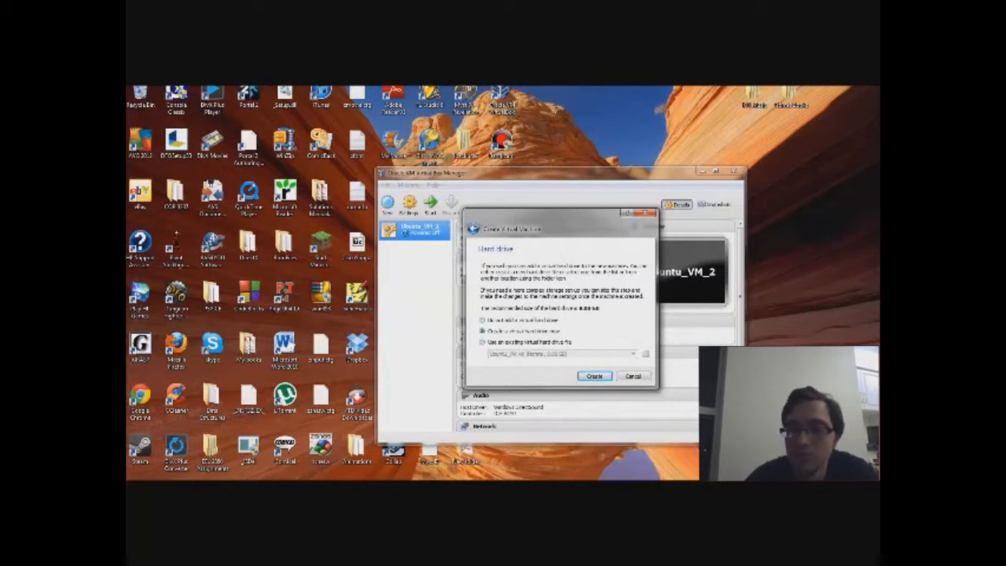
Step: Choose to create a new virtual hard drive rather than reuse an existing one
left_click(483, 342)
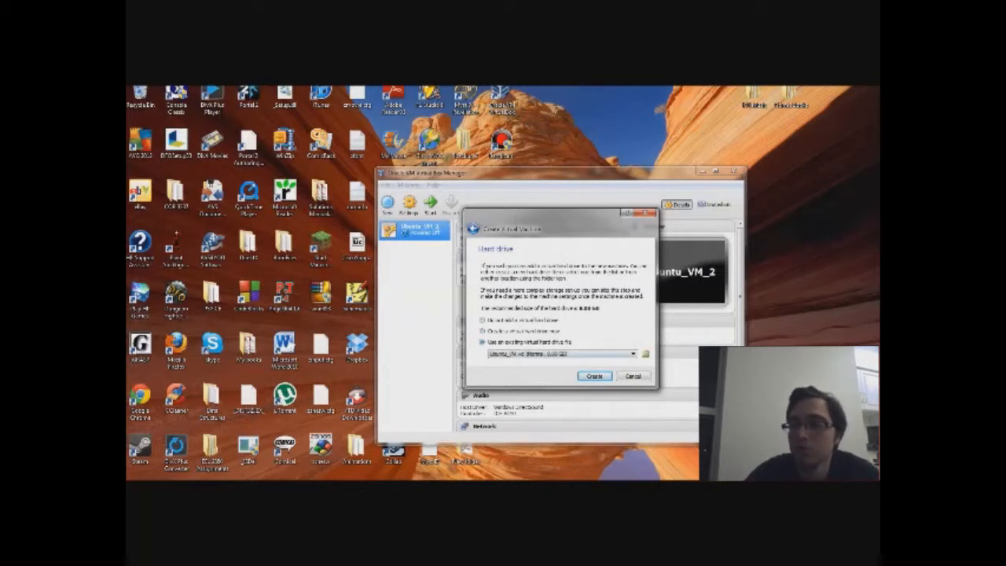
left_click(634, 354)
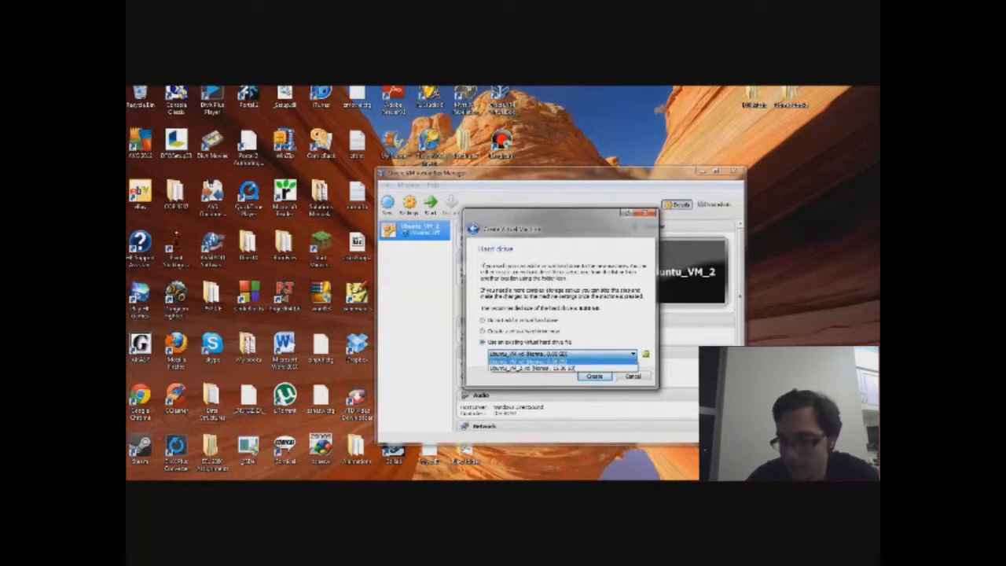
left_click(483, 331)
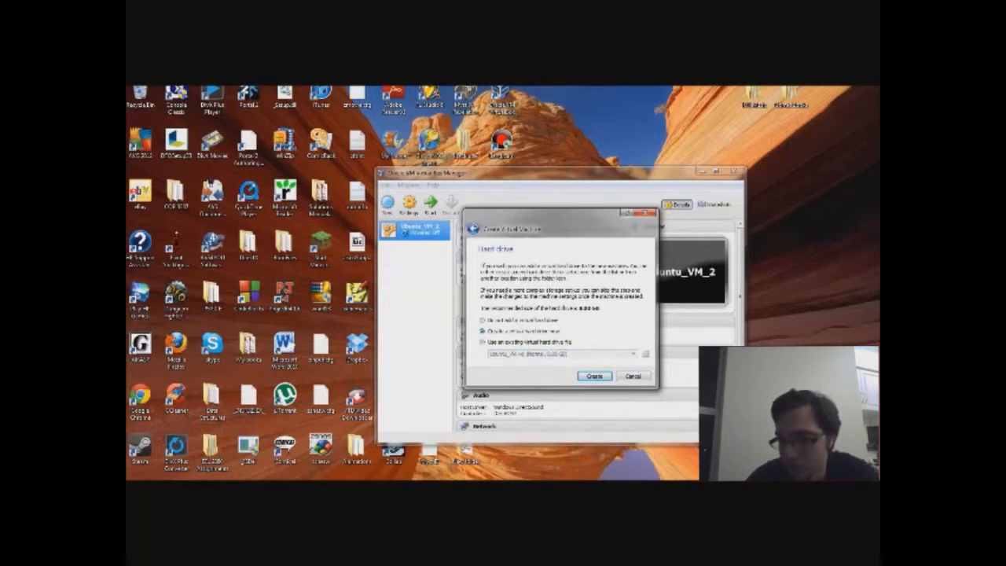
left_click(594, 376)
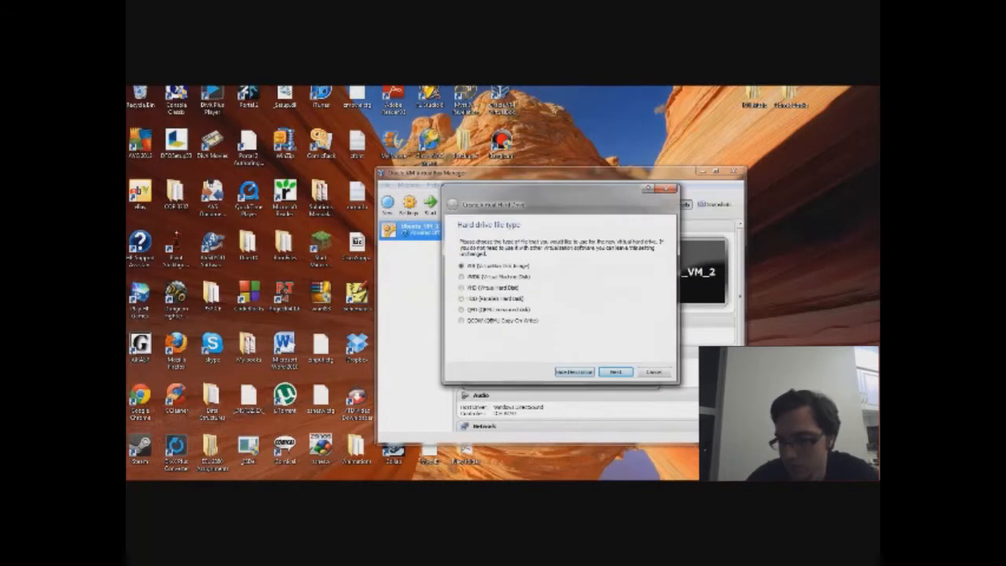
Step: Keep VDI as the disk type, accept the storage allocation, and select the 8.00 GB size
left_click(615, 371)
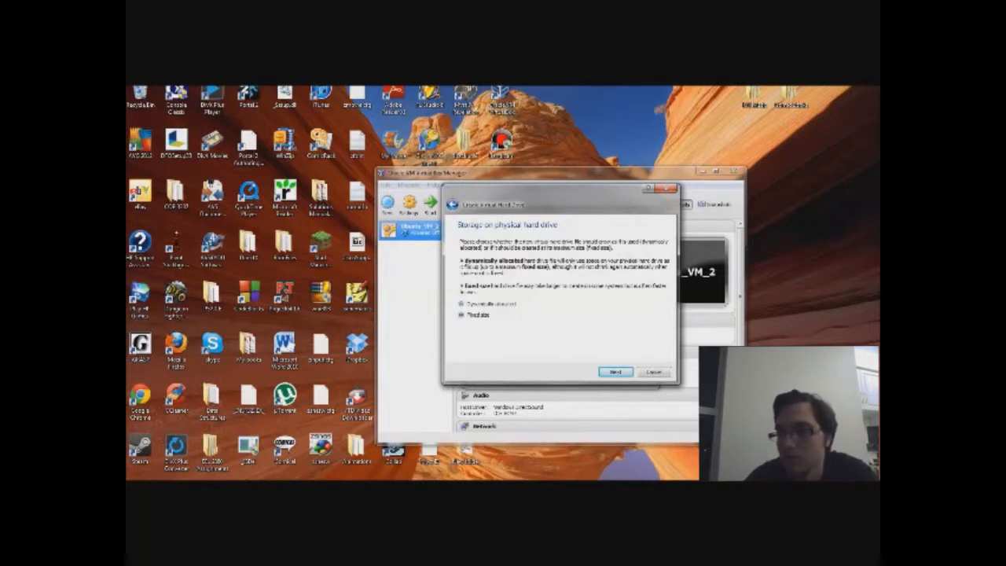
key("Return")
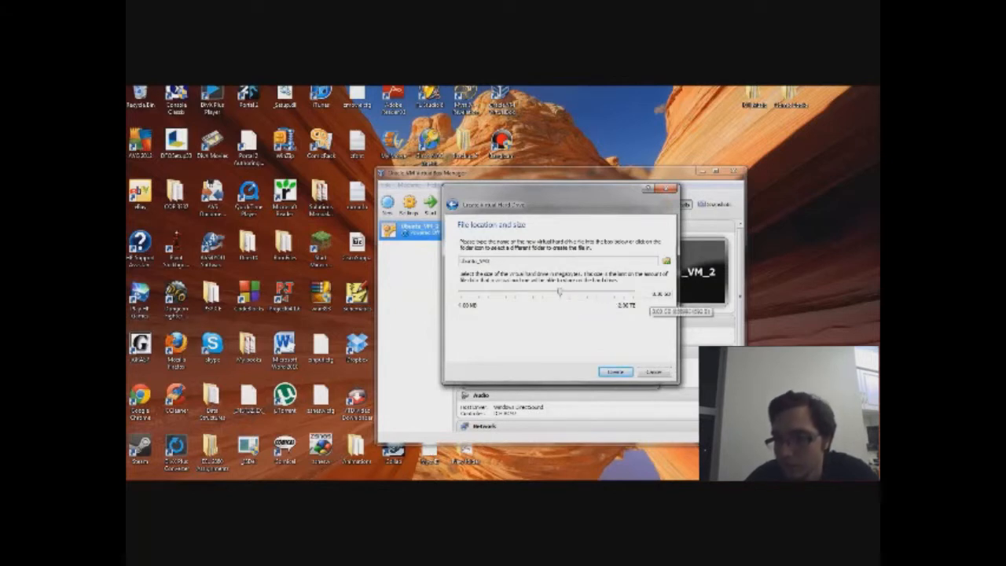
left_click_drag(652, 294, 673, 294)
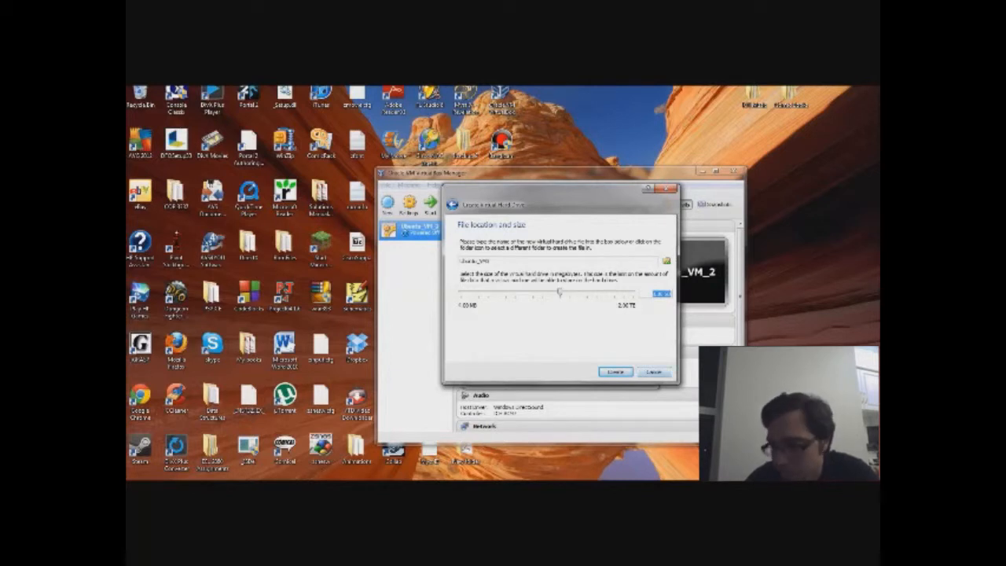
Step: Abandon the new disk and create Ubuntu_VM3 using the existing 13.36 GB Ubuntu_VM_2 disk
left_click(654, 372)
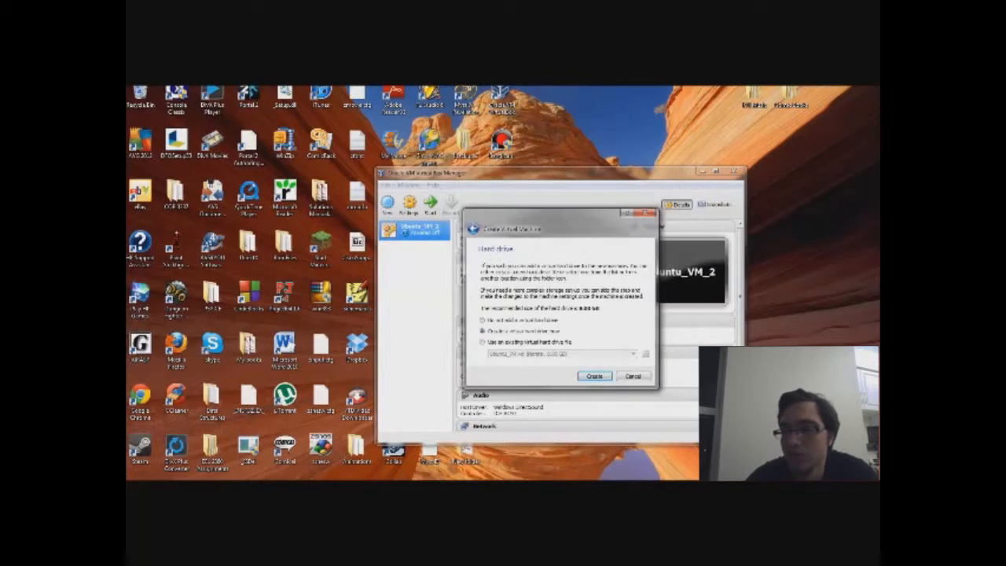
left_click(483, 342)
left_click(558, 354)
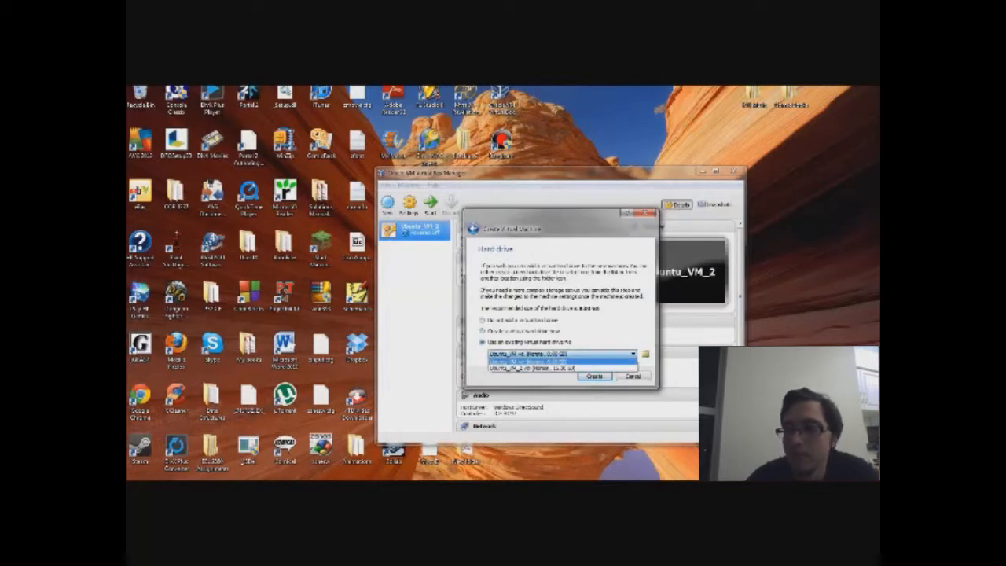
left_click(551, 362)
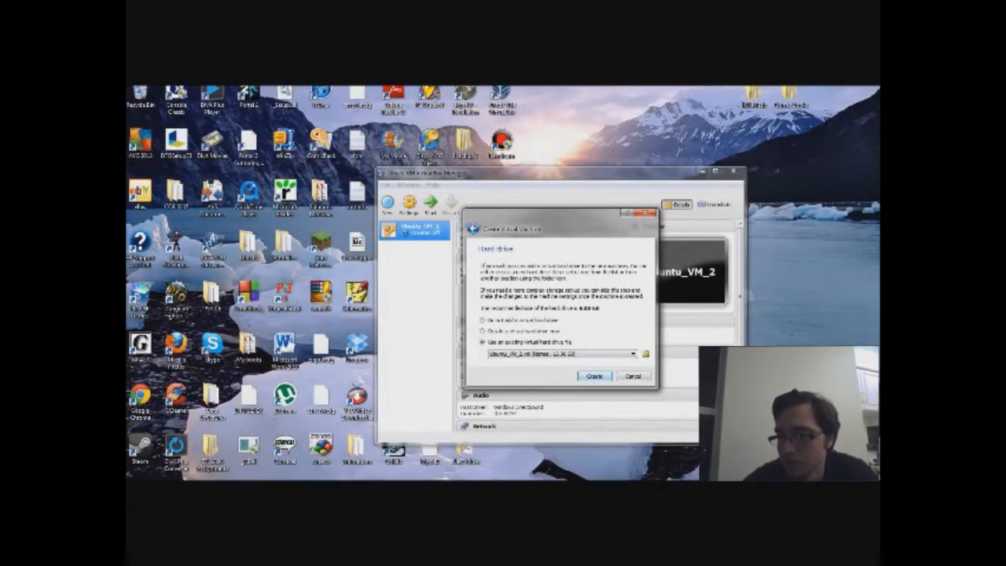
left_click(594, 376)
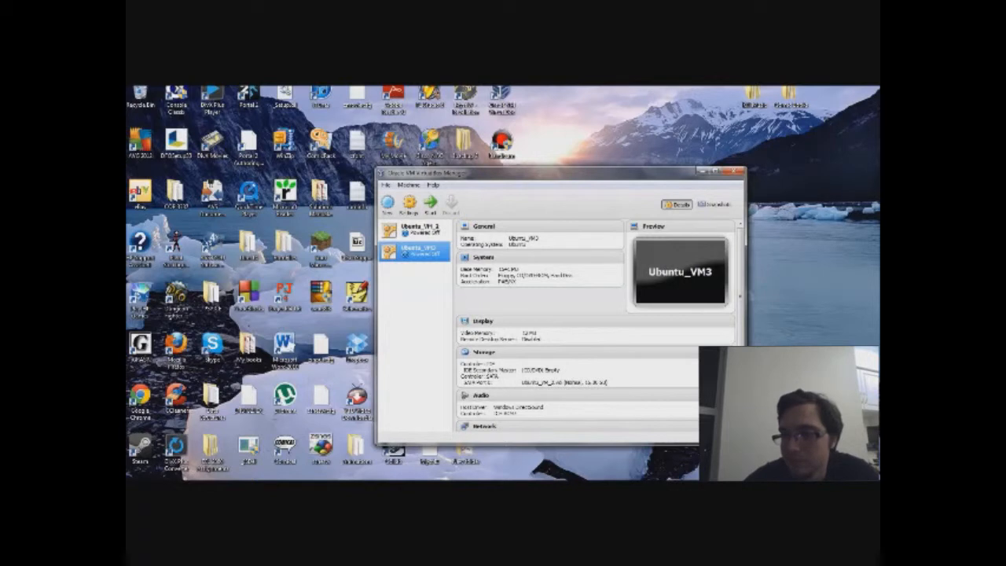
Step: Select Ubuntu_VM3 and open its Settings at the Storage page
double_click(424, 248)
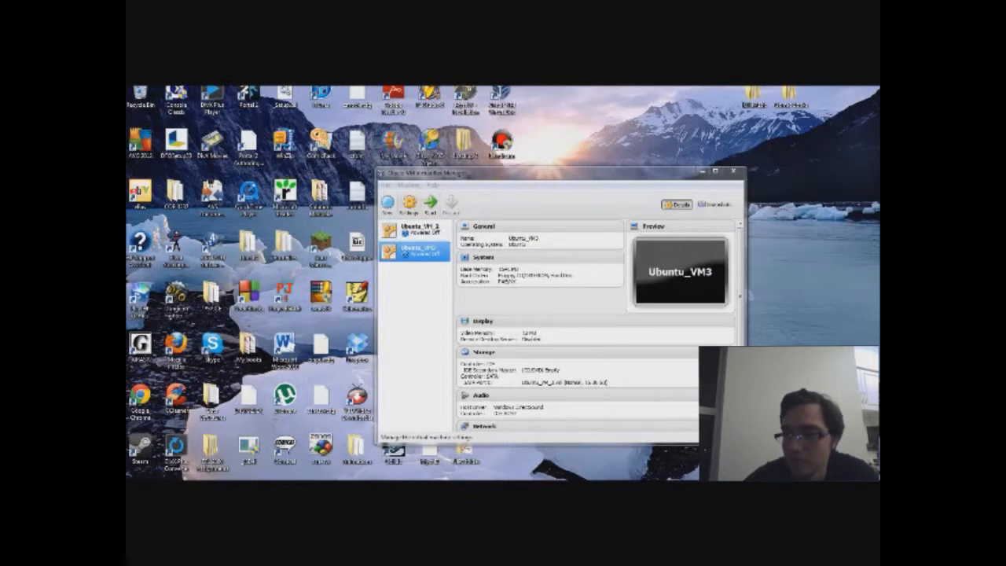
left_click(408, 206)
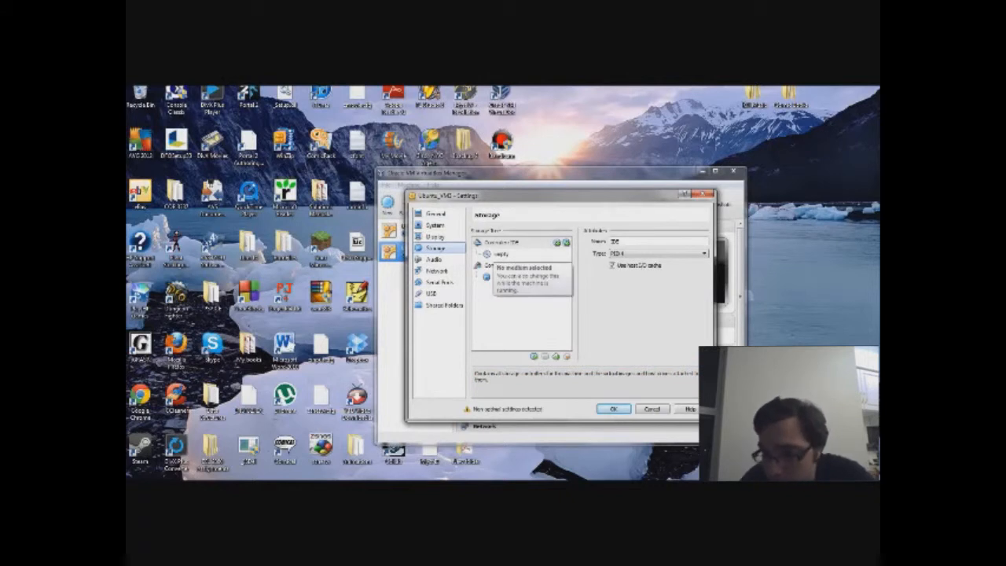
Step: Load the Ubuntu 12.10 desktop ISO into the empty IDE Secondary Master optical drive and save
left_click(496, 254)
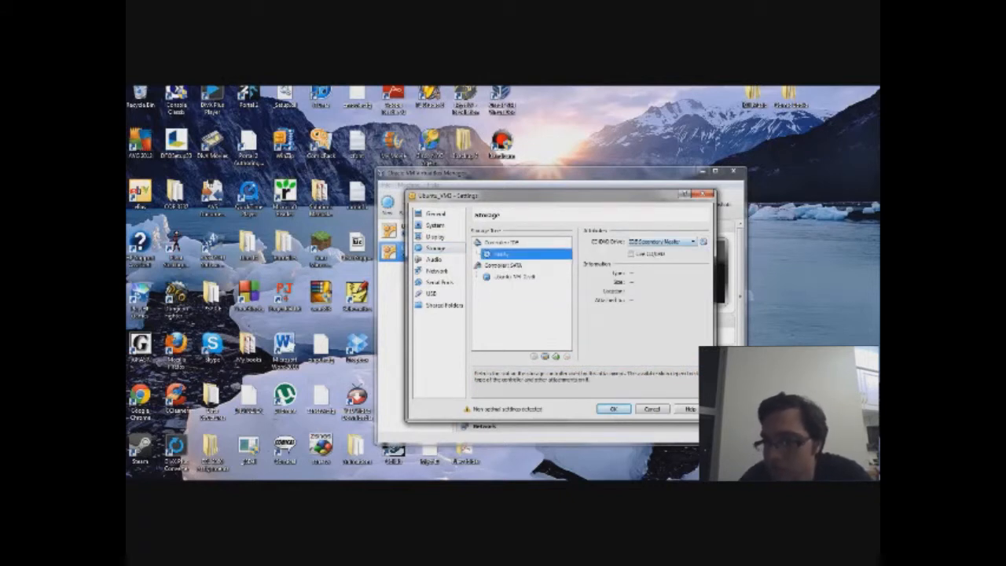
left_click(662, 241)
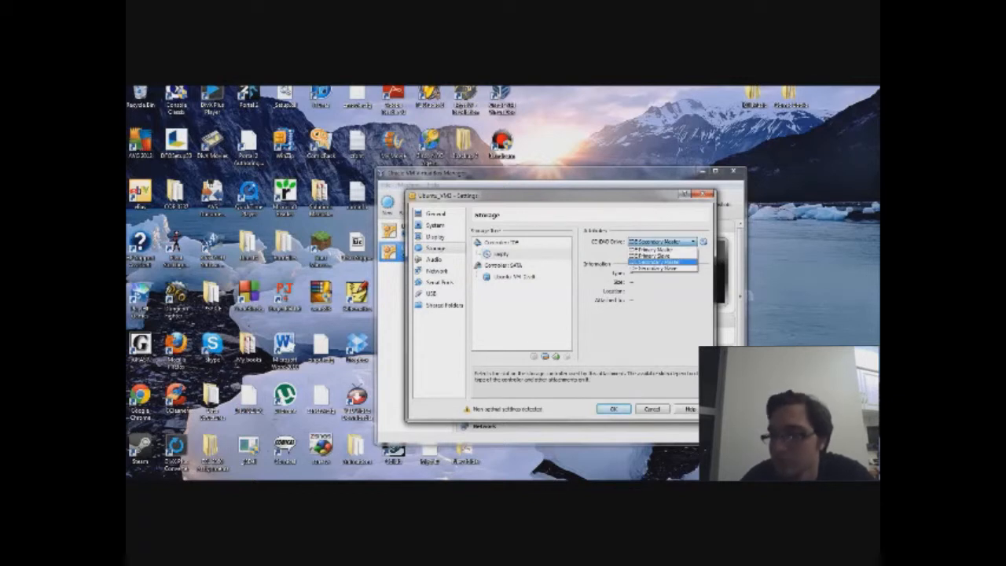
left_click(655, 262)
left_click(703, 242)
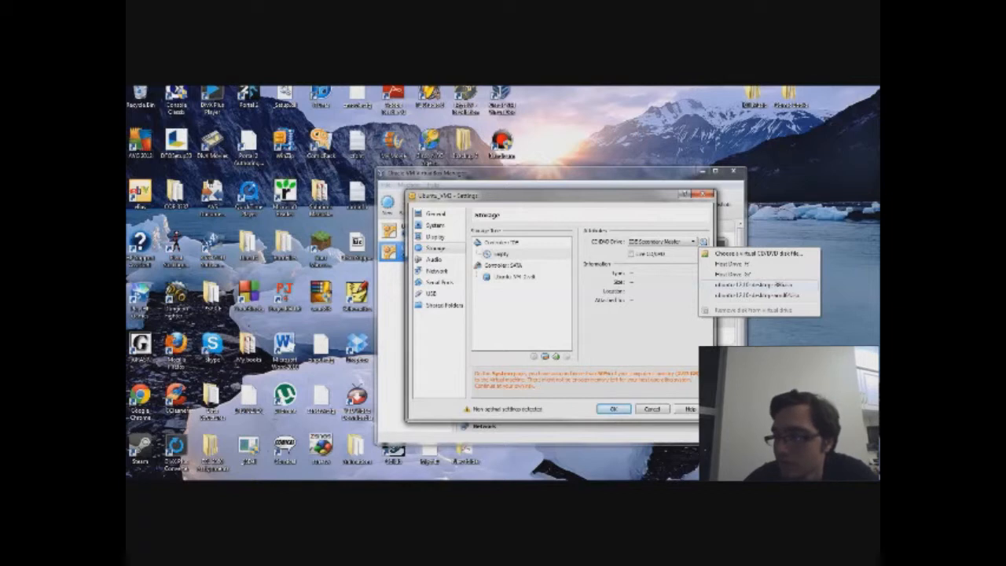
left_click(755, 285)
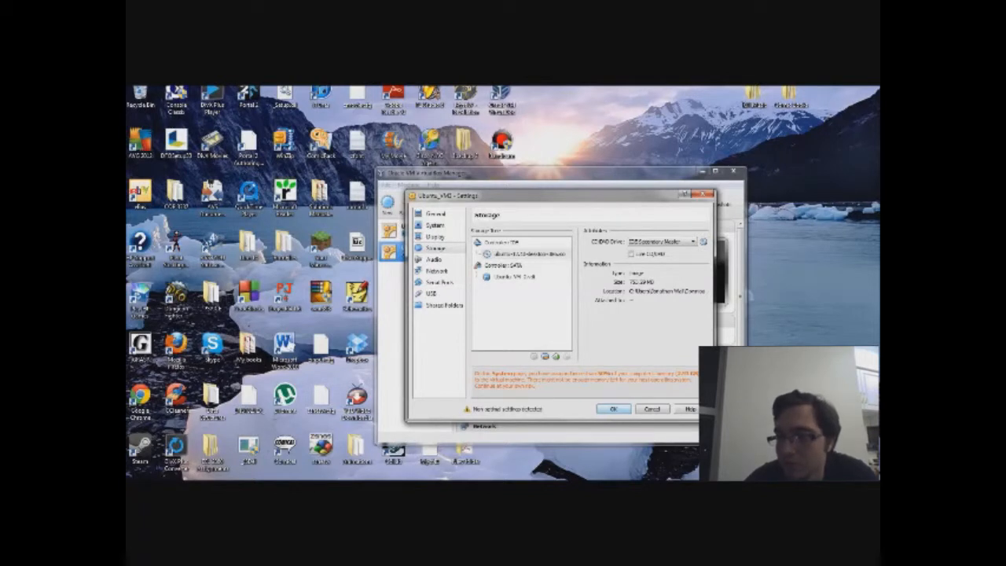
key("Return")
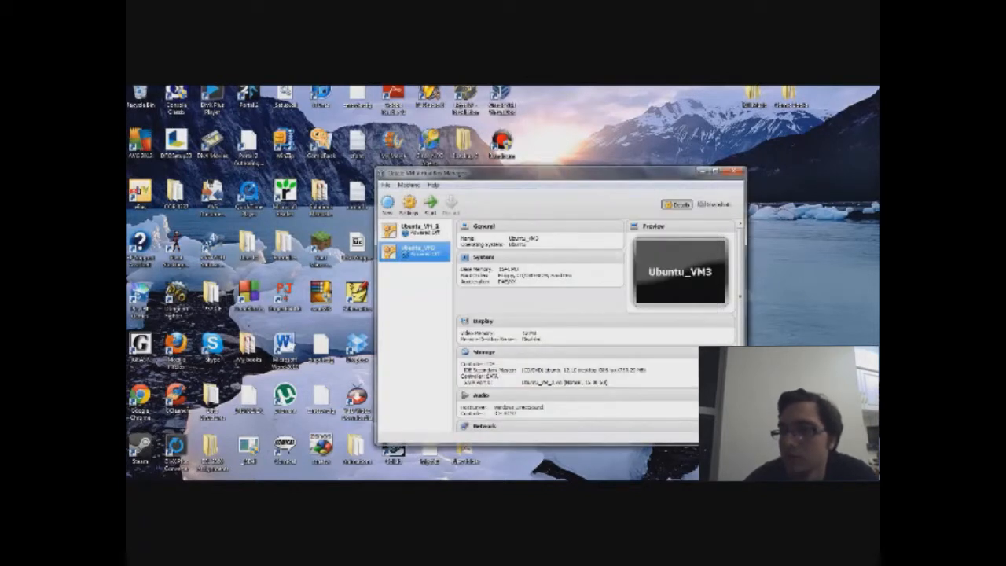
Step: Boot the Ubuntu_VM3 virtual machine
left_click(431, 205)
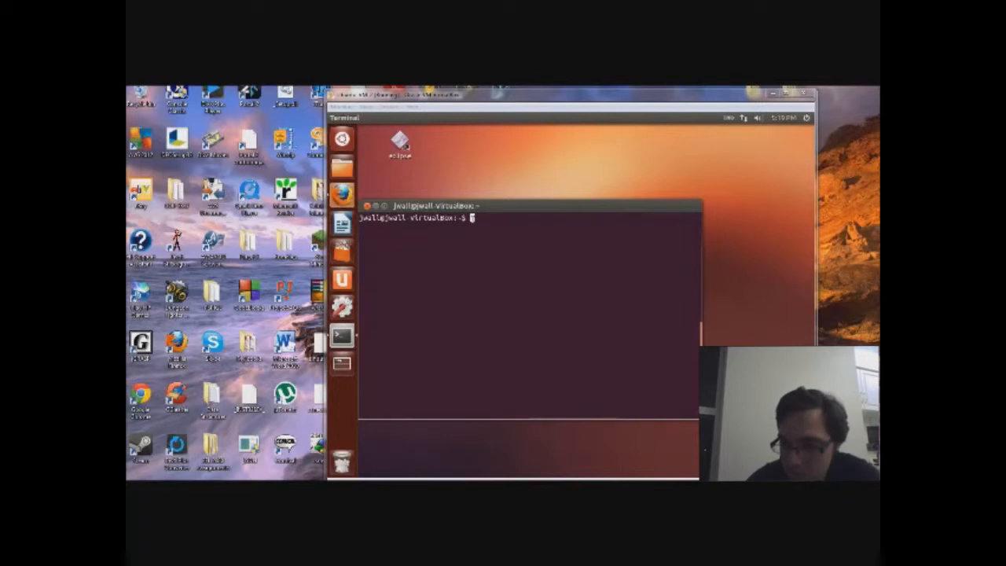
Step: Install openjdk-7-jdk with apt-get in the guest terminal, finding it already installed
left_click(472, 218)
type("s")
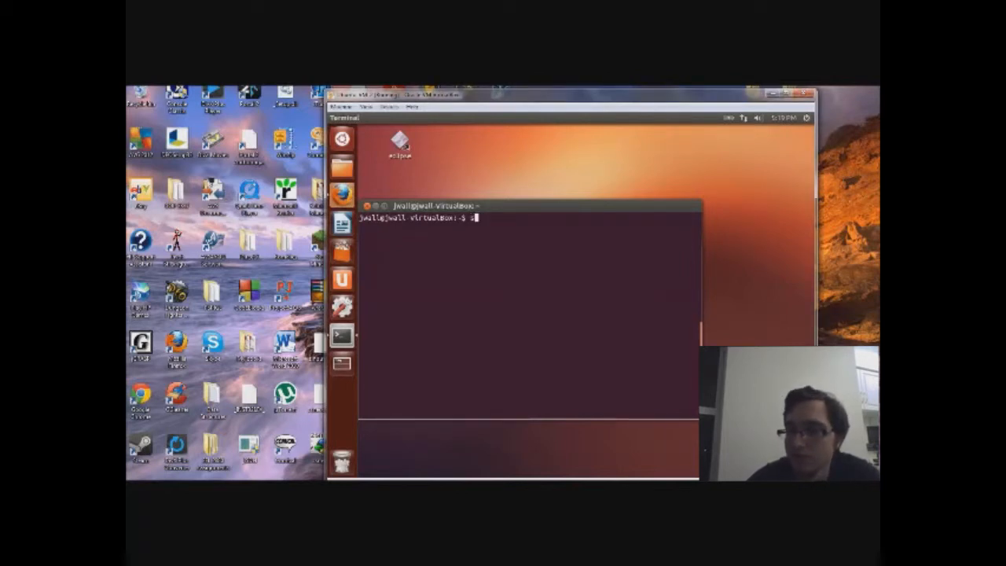
type("udo ap")
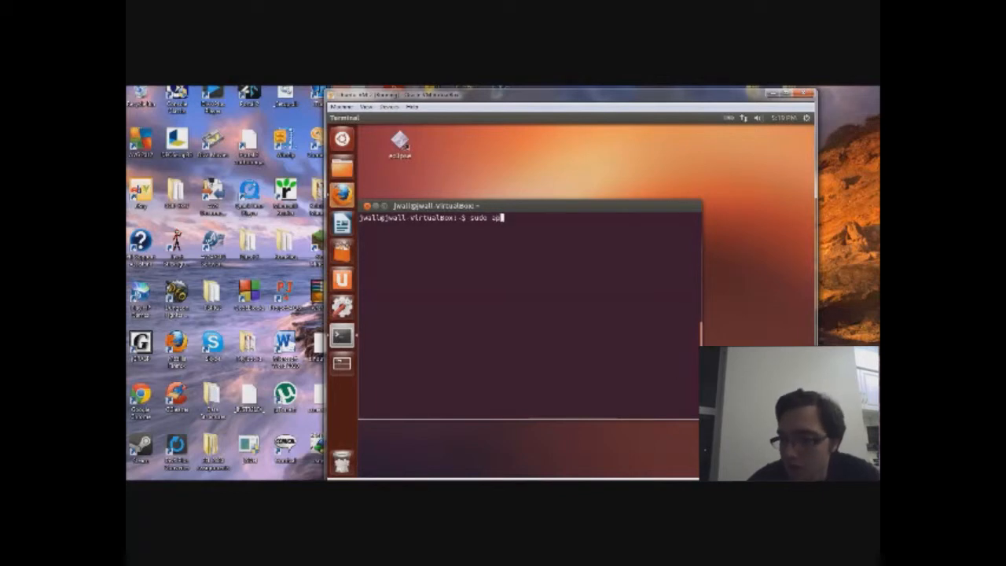
type("t get inst")
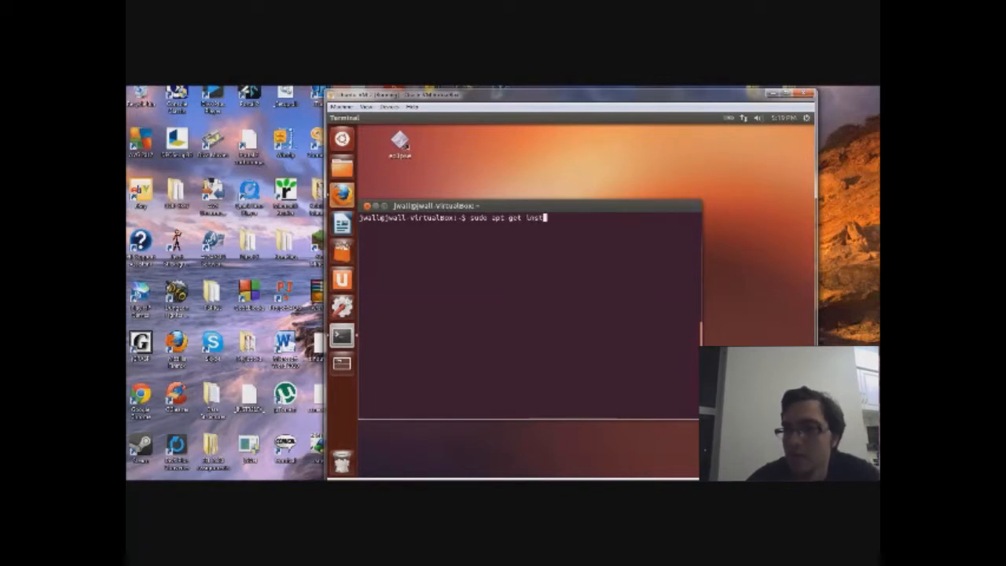
type("all ")
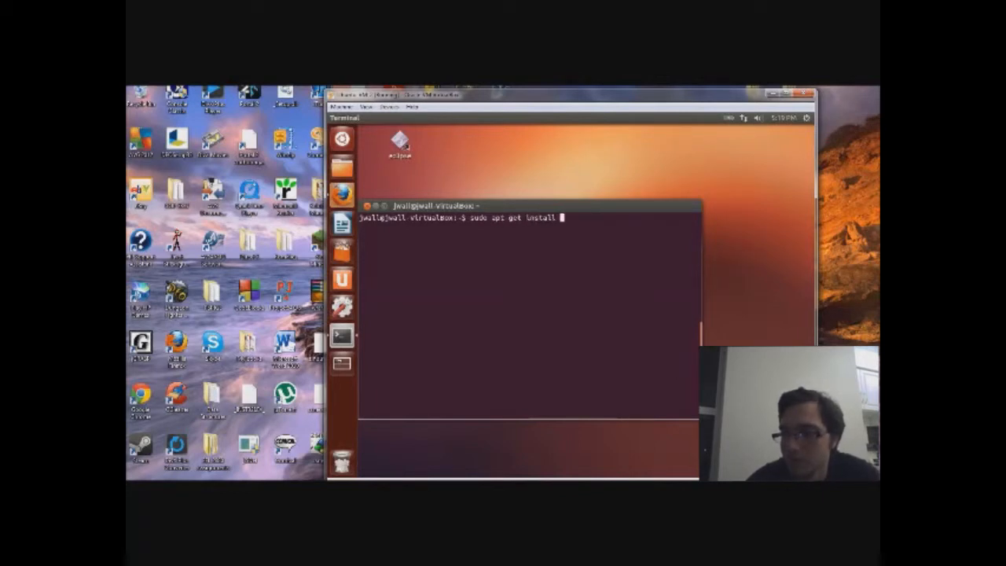
type("openj")
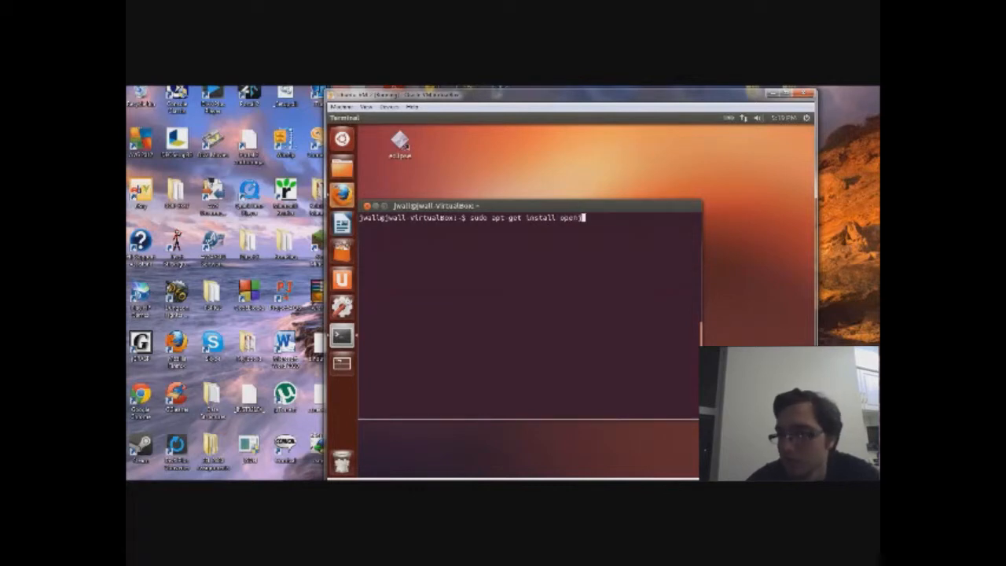
type("dk-7-")
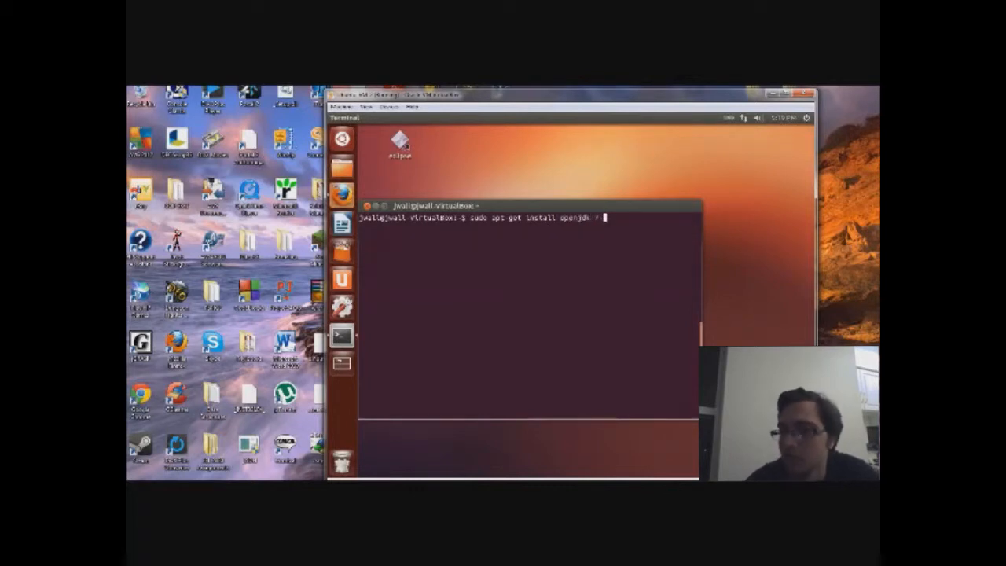
type("jdk")
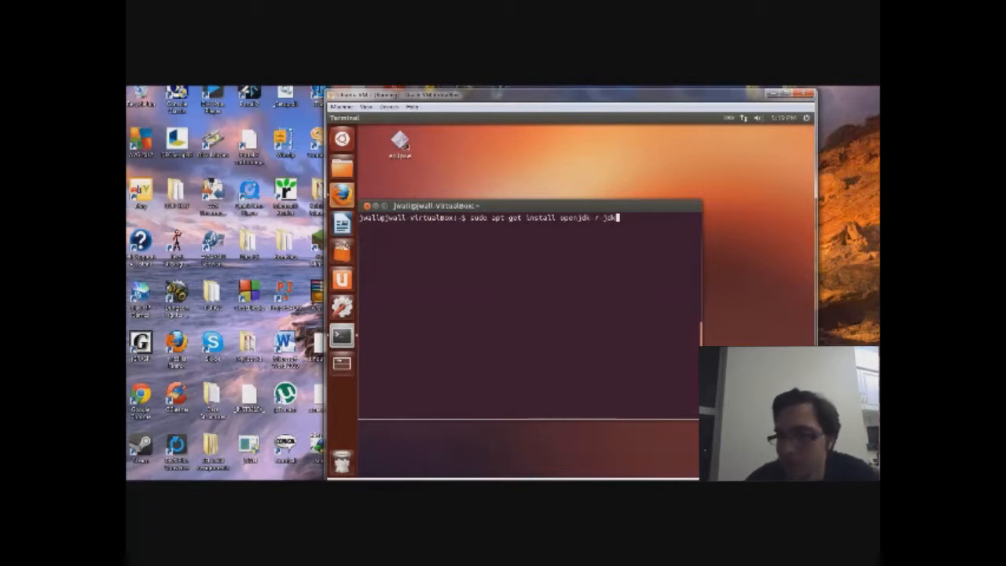
key("Return")
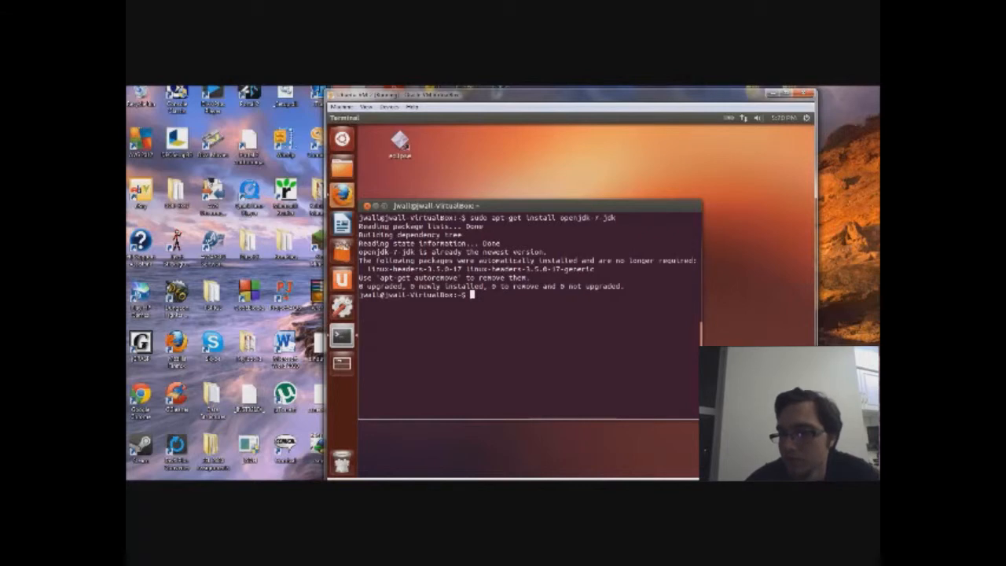
Step: Run sudo apt-get install ia32-libs, which reports no installation candidate
type("java")
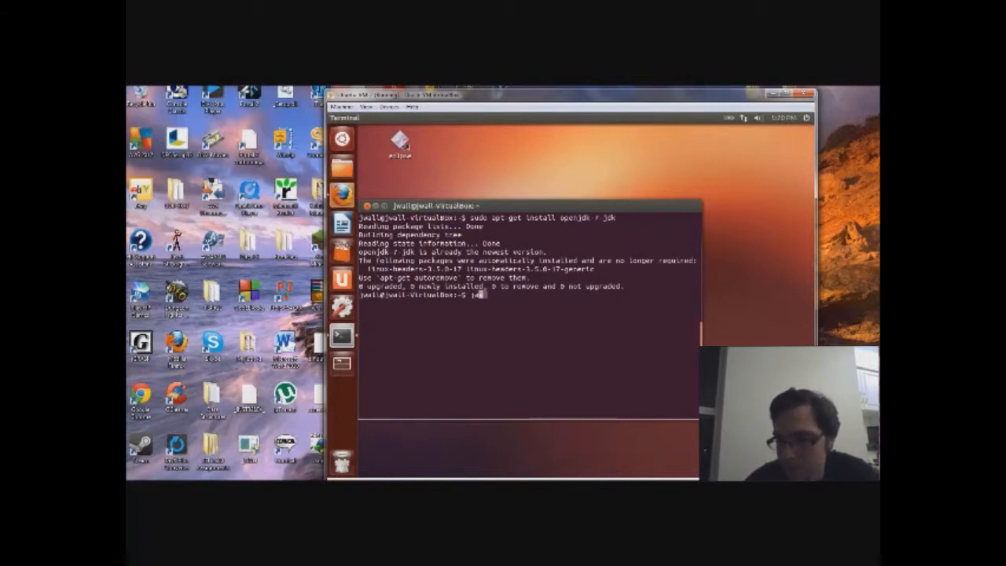
key("BackSpace")
key("BackSpace")
key("BackSpace")
key("BackSpace")
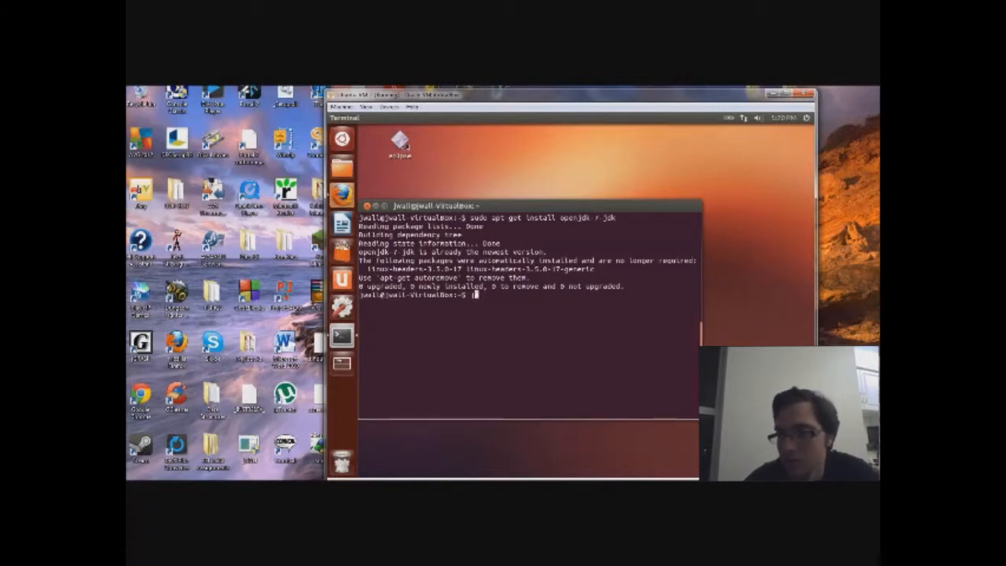
type("sudo a")
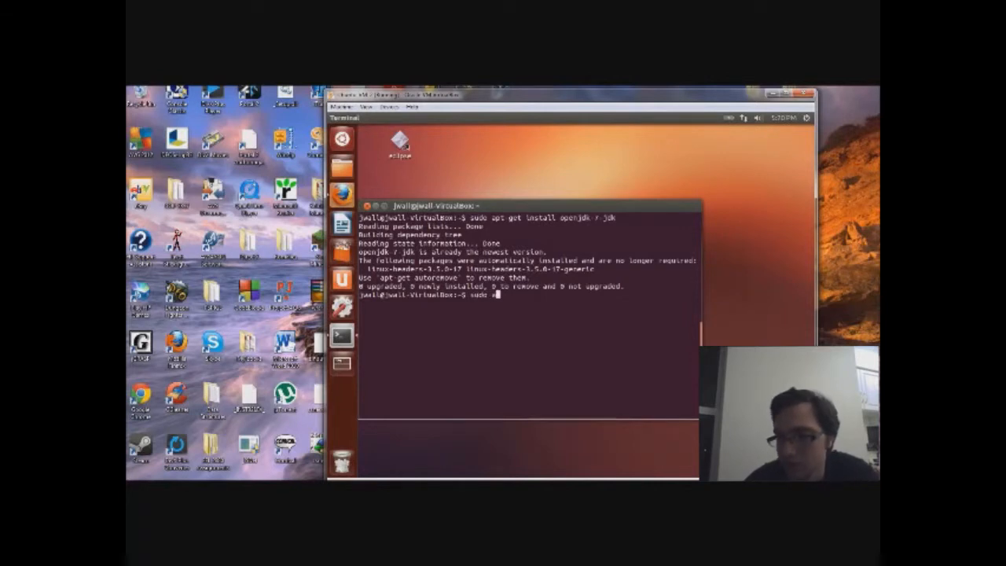
type("pt-get")
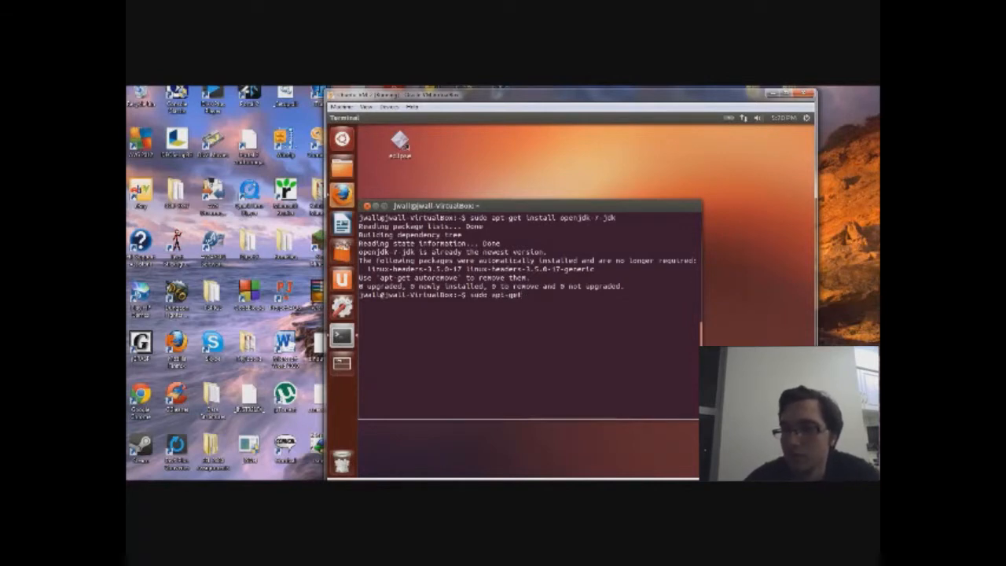
type(" install i")
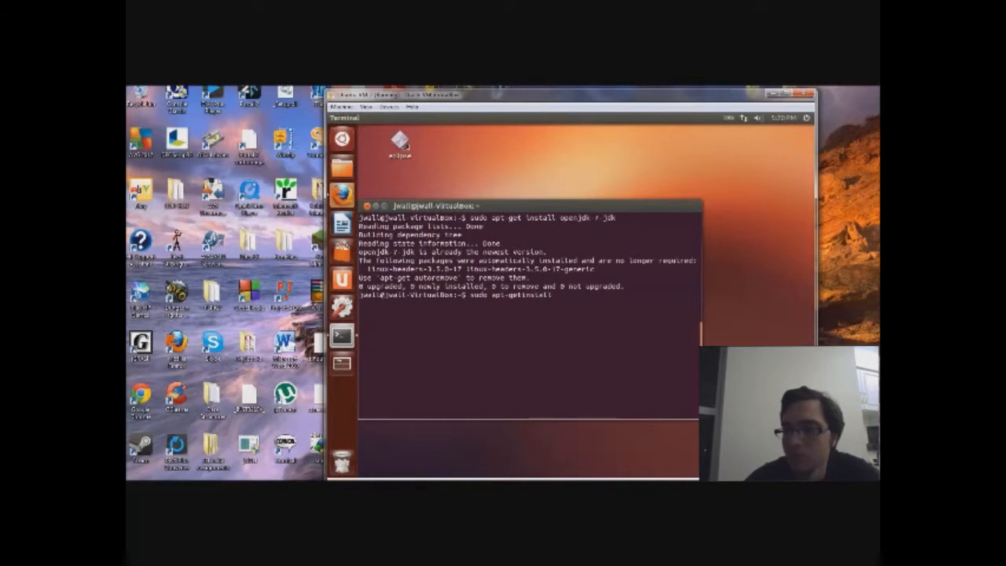
type("a32-l")
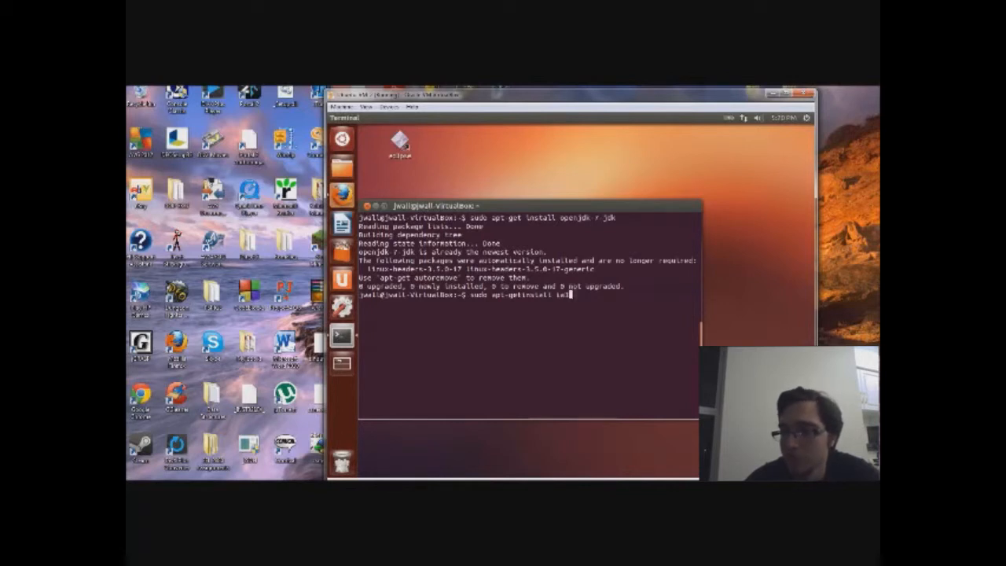
type("ibs")
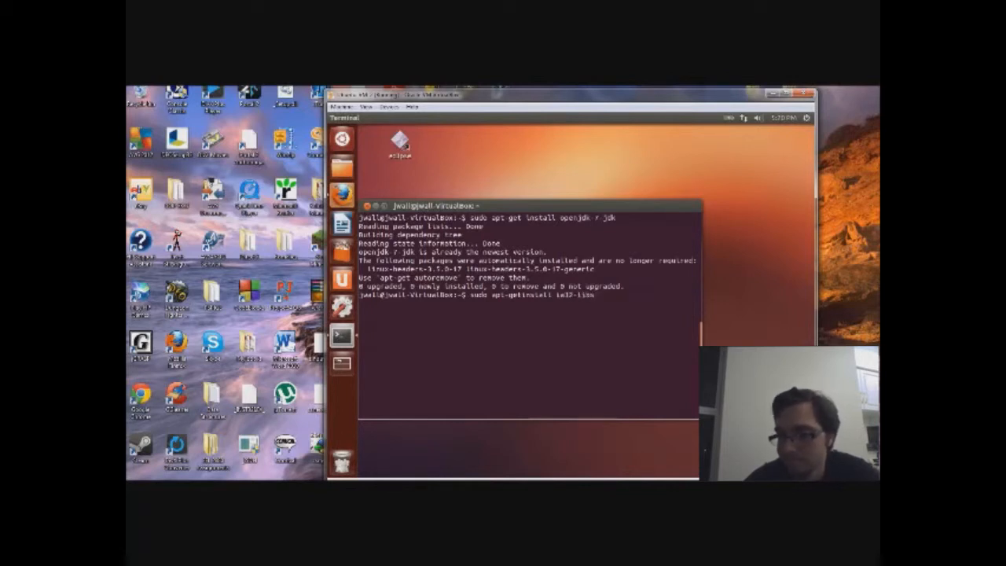
key("Left")
key("Left")
key("Left")
key("Left")
key("Left")
key("Left")
key("Left")
key("Left")
key("Left")
key("Left")
key("Left")
key("Left")
key("Left")
key("Left")
key("Left")
key("Left")
key("Left")
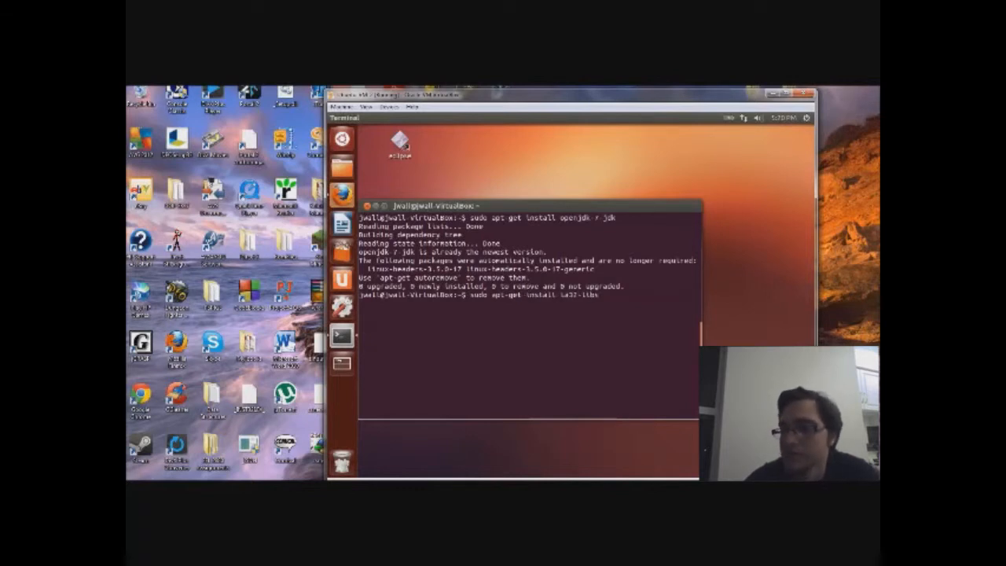
key("Return")
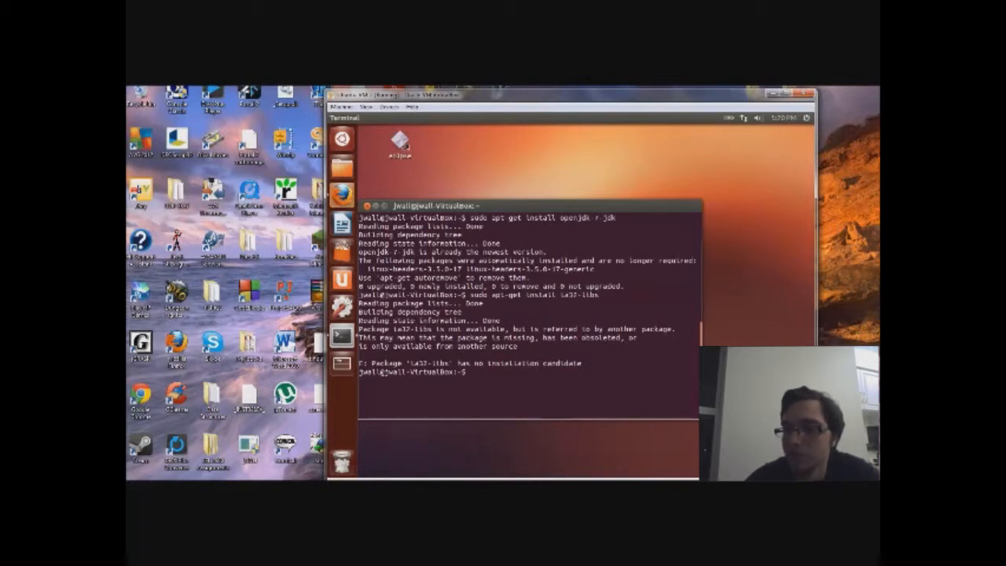
Step: Check javac -version and java -version, which reports OpenJDK 1.7.0_15
type("j")
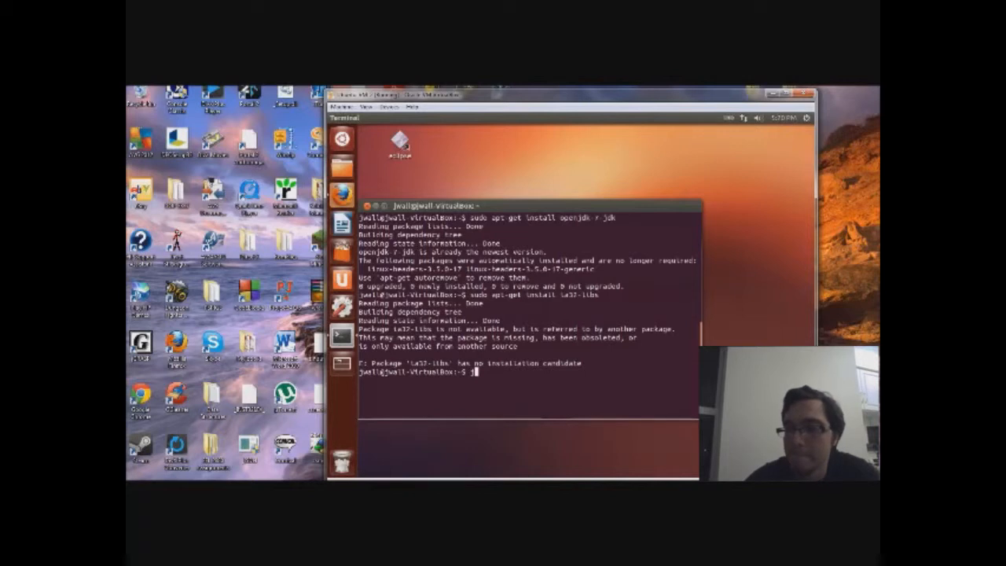
type("avac")
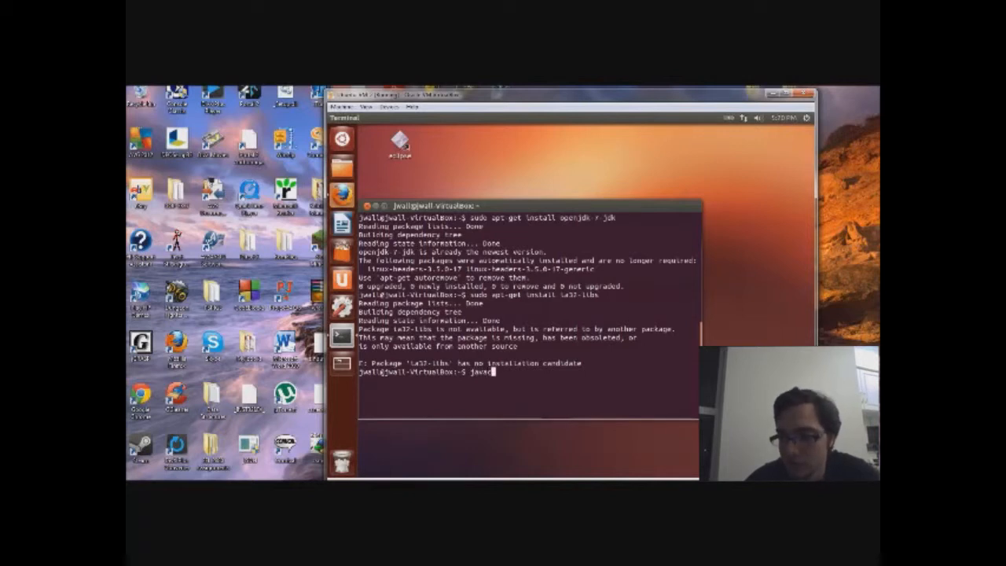
type(" -version")
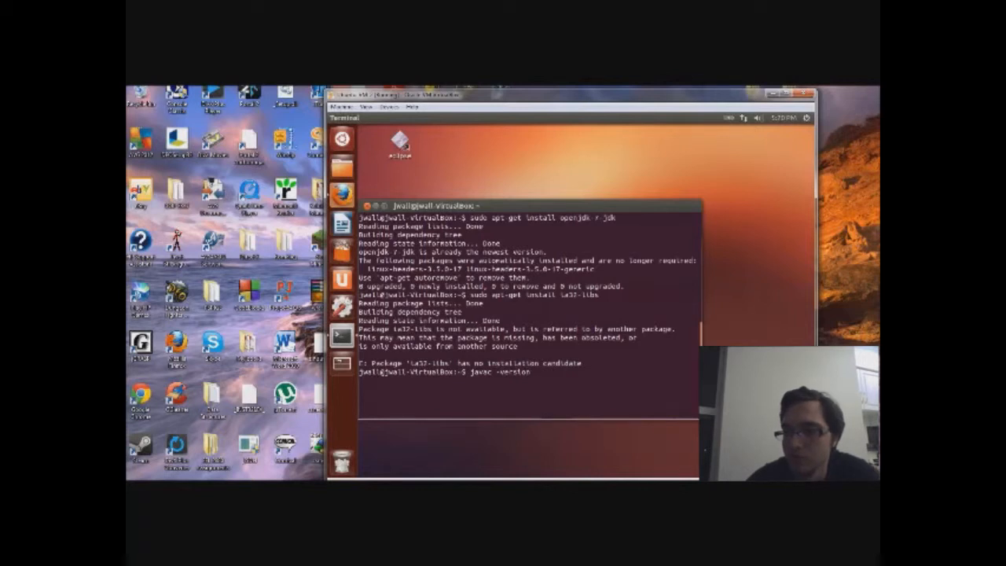
key("Return")
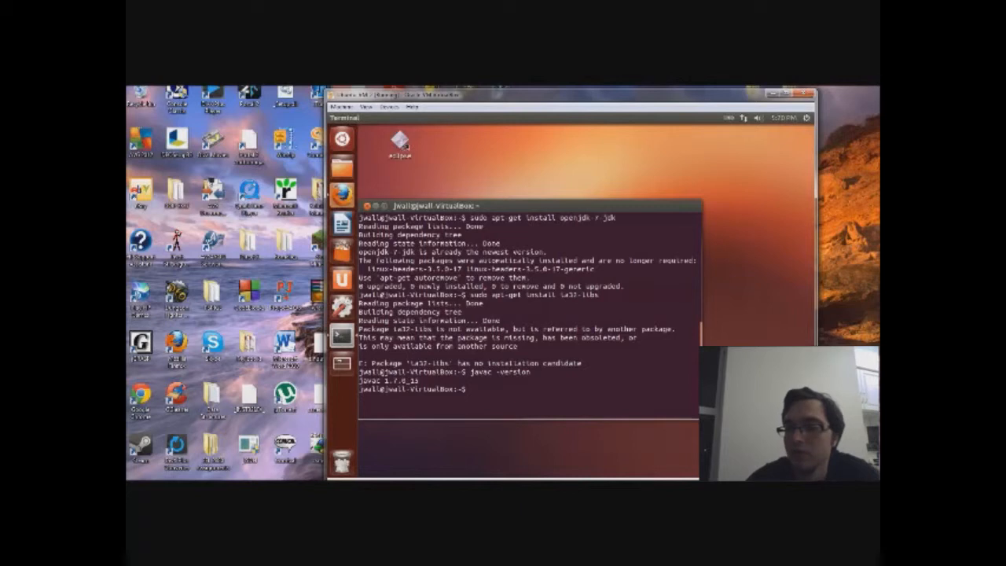
type("java")
type(" -")
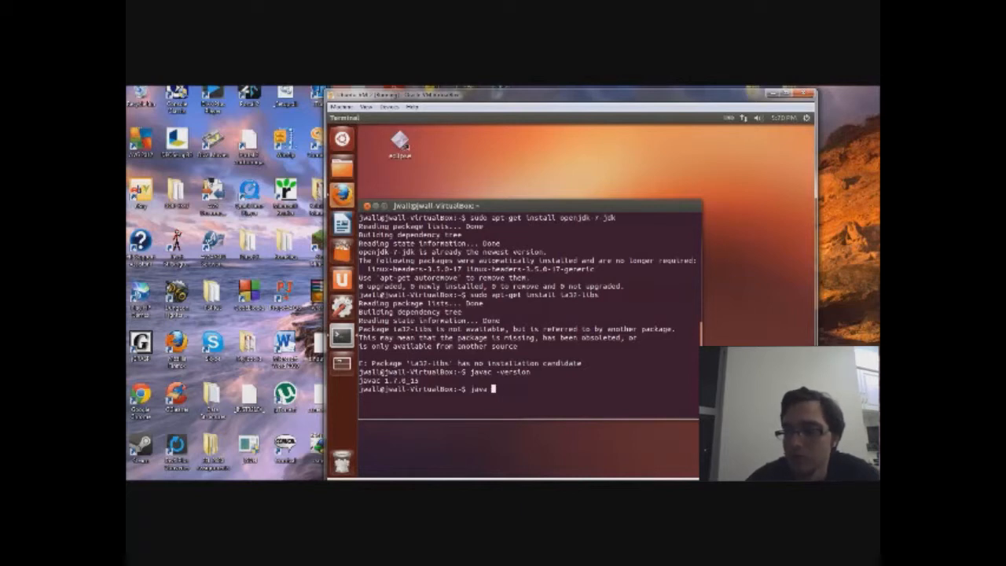
type("version")
key("Return")
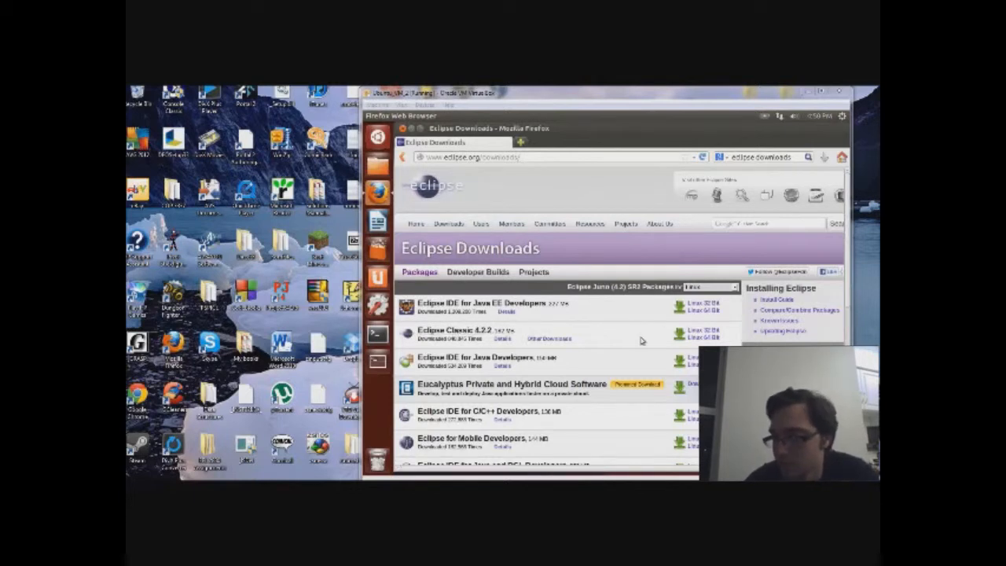
Step: Download Eclipse Classic 4.2.2 for Linux 32 Bit from the Eclipse downloads page
left_click(695, 332)
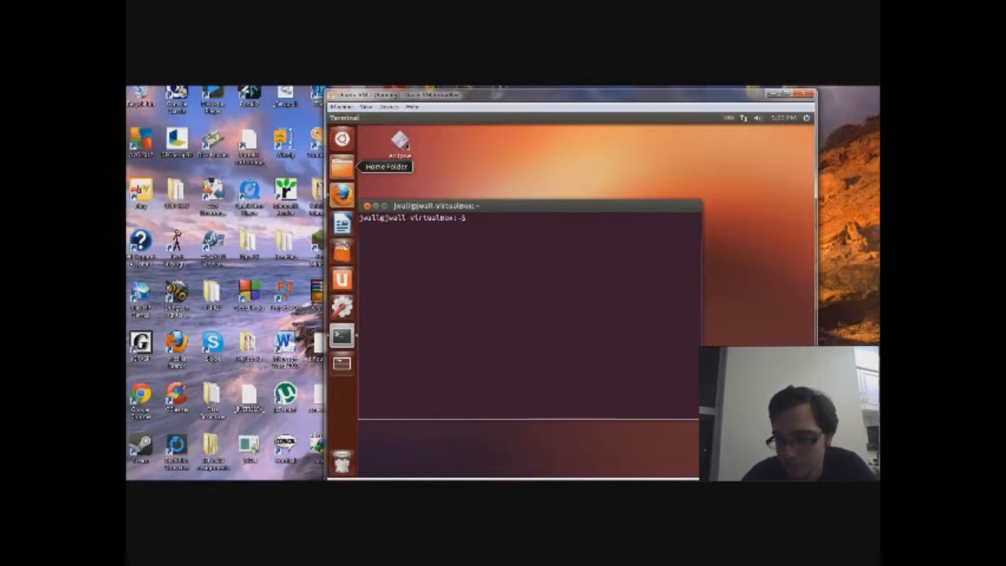
Step: Open Downloads in the guest's Home folder to reach the eclipse-SDK-4.2.2-linux-gtk.tar.gz archive
left_click(341, 166)
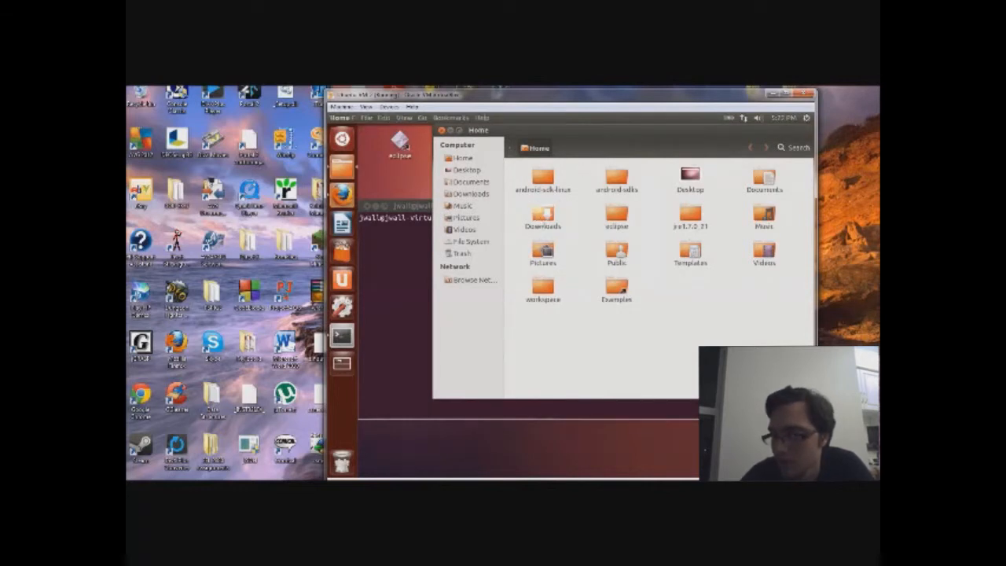
left_click(541, 220)
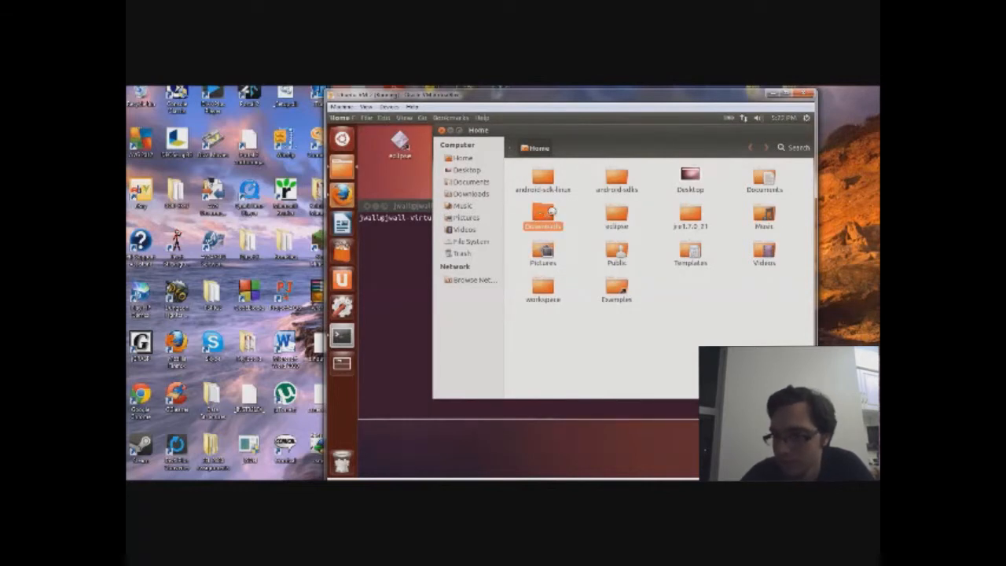
double_click(541, 217)
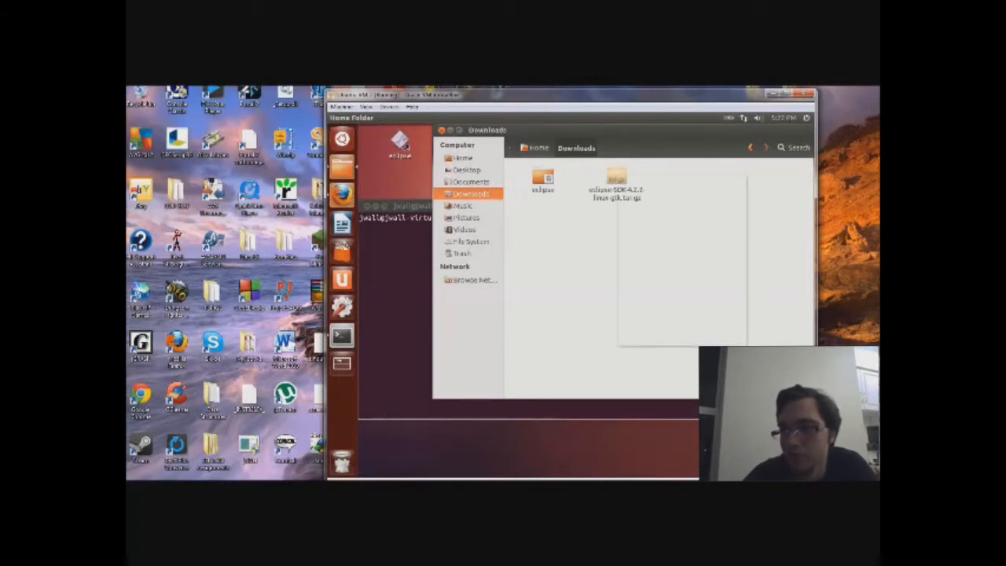
Step: Open eclipse-SDK-4.2.2-linux-gtk.tar.gz in Archive Manager and extract its eclipse folder
right_click(618, 178)
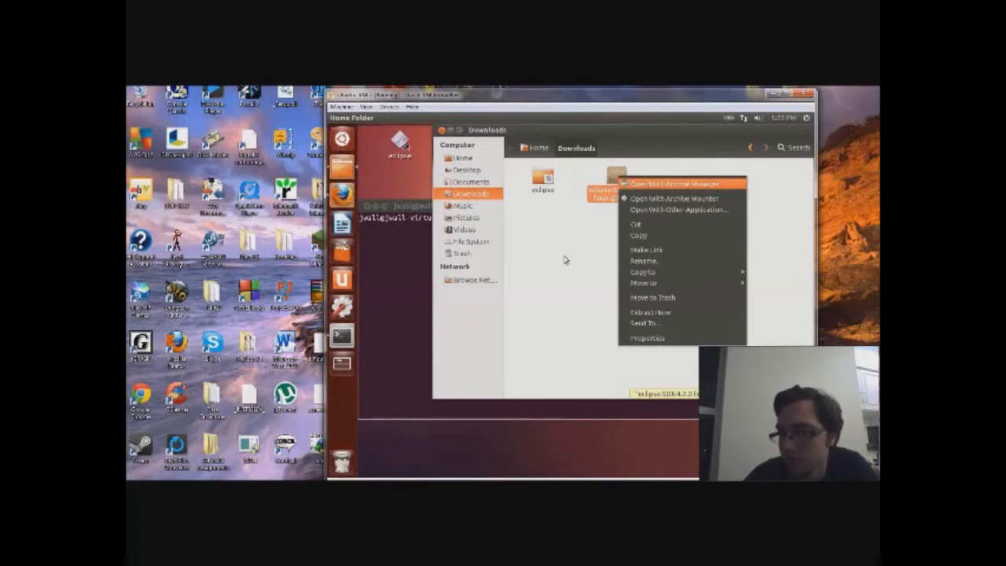
key("Return")
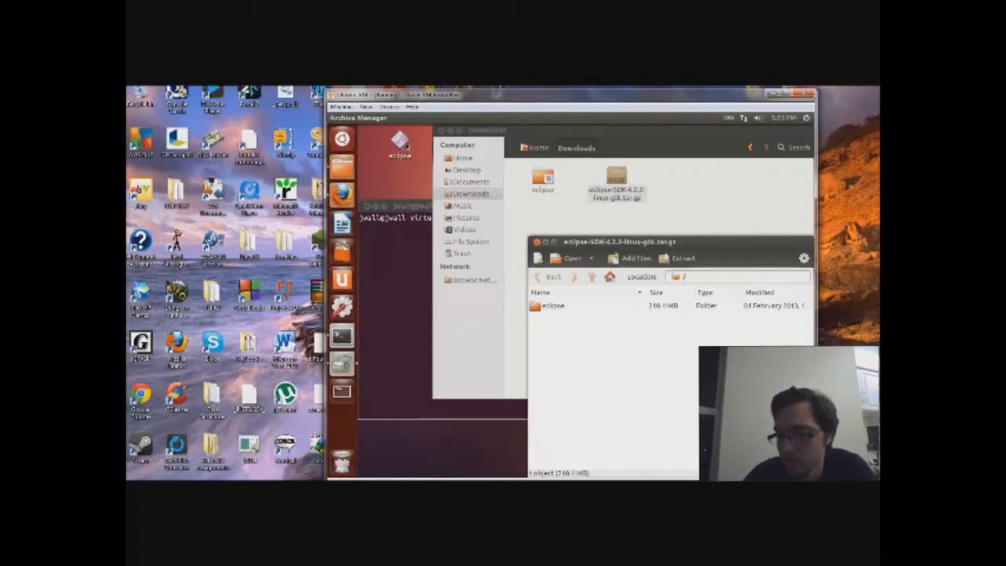
right_click(557, 308)
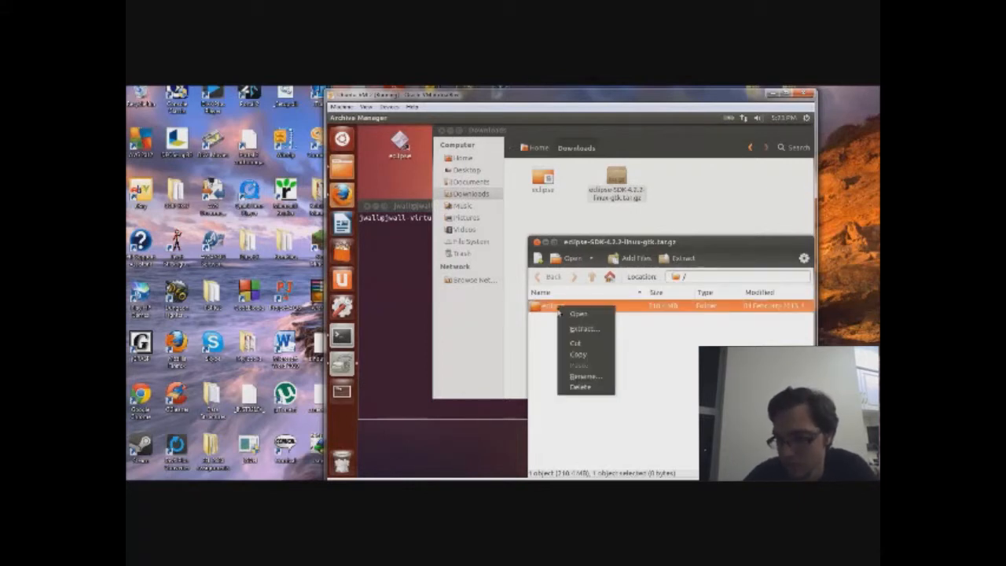
left_click(574, 331)
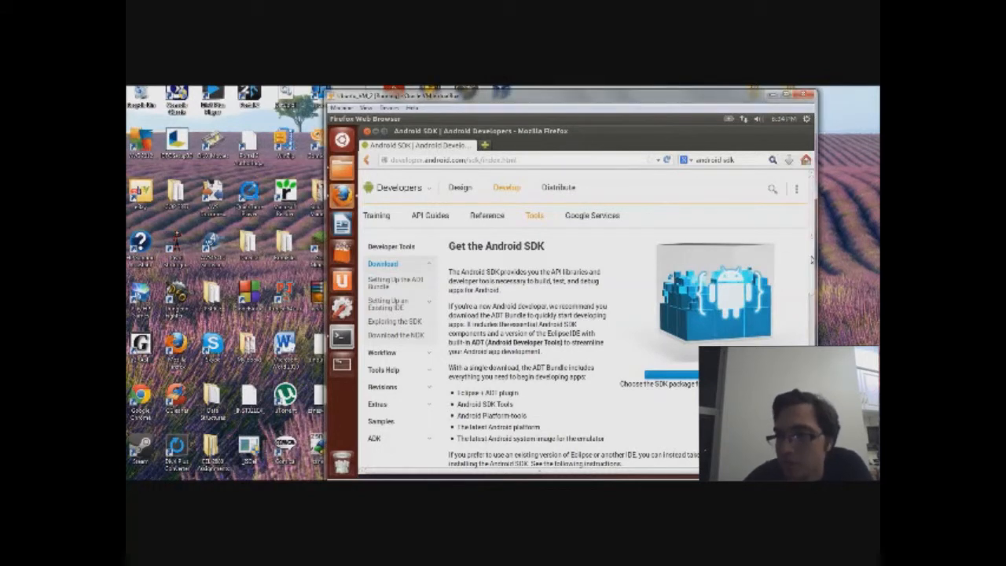
Step: Scroll to the Linux SDK Tools Only package, then bring up the guest's Home folder
scroll(588, 322, "down", 10)
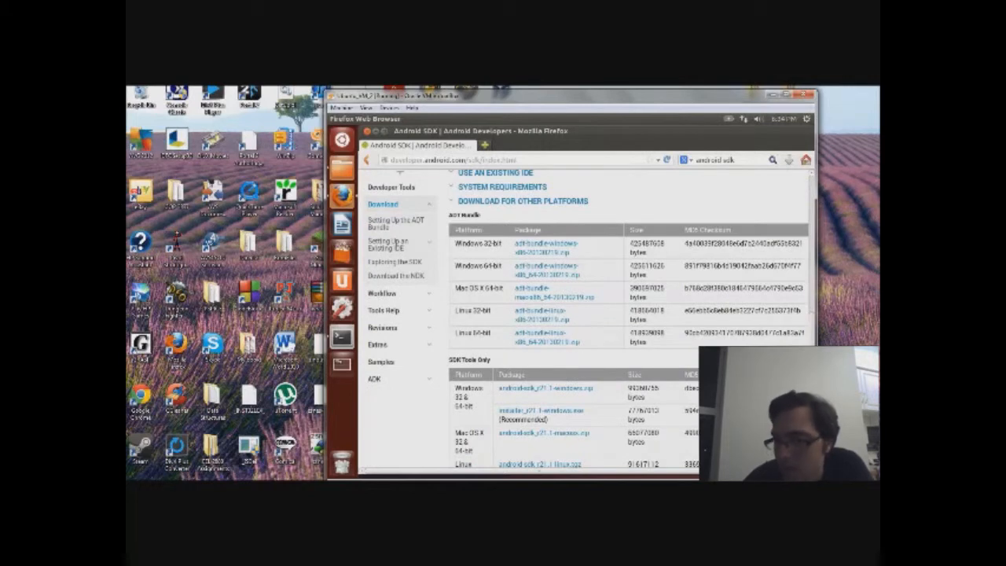
scroll(596, 315, "down", 2)
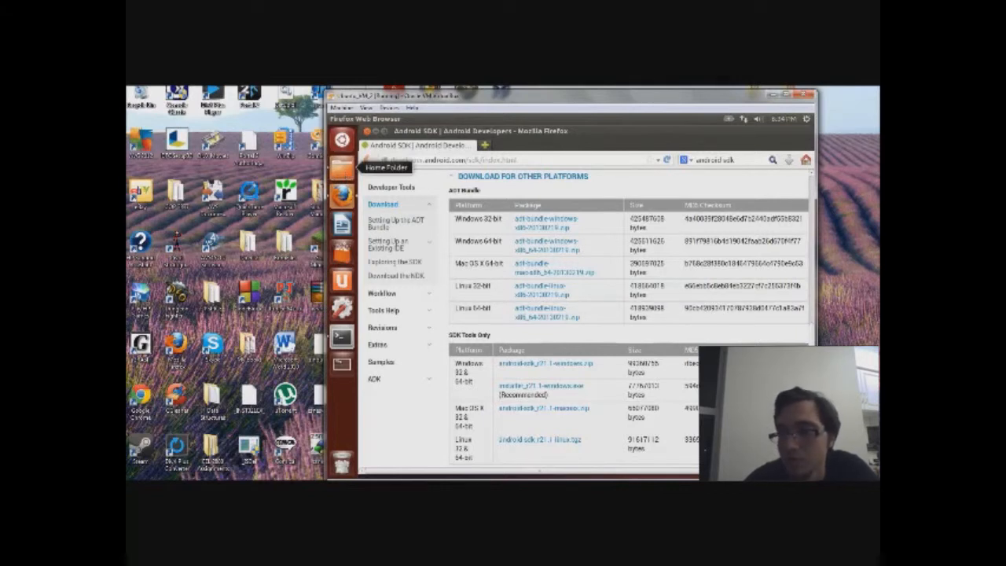
left_click(342, 167)
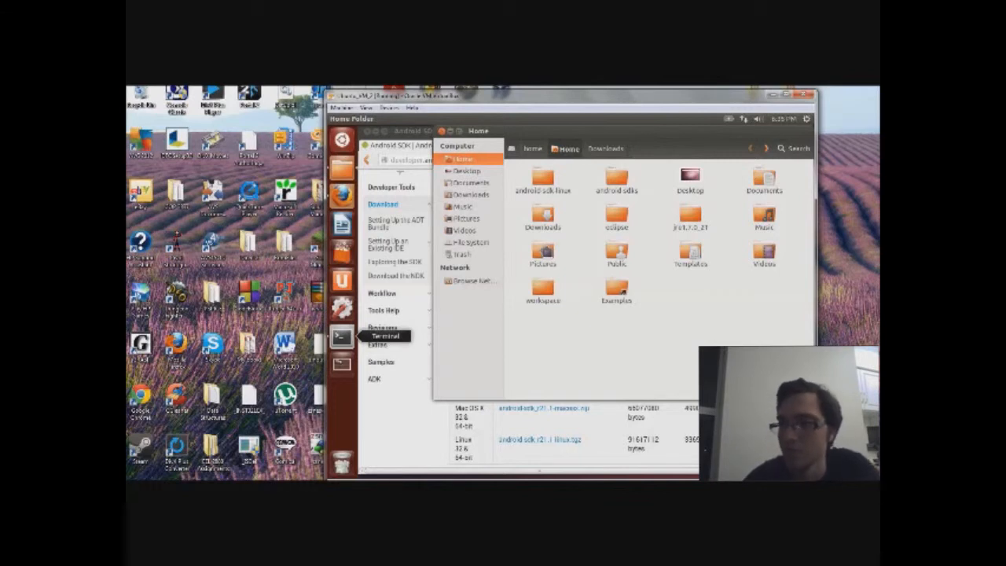
Step: Open a terminal in ~/android-sdk-linux/tools and enter 'sudo -s nano /etc/profile'
left_click(341, 336)
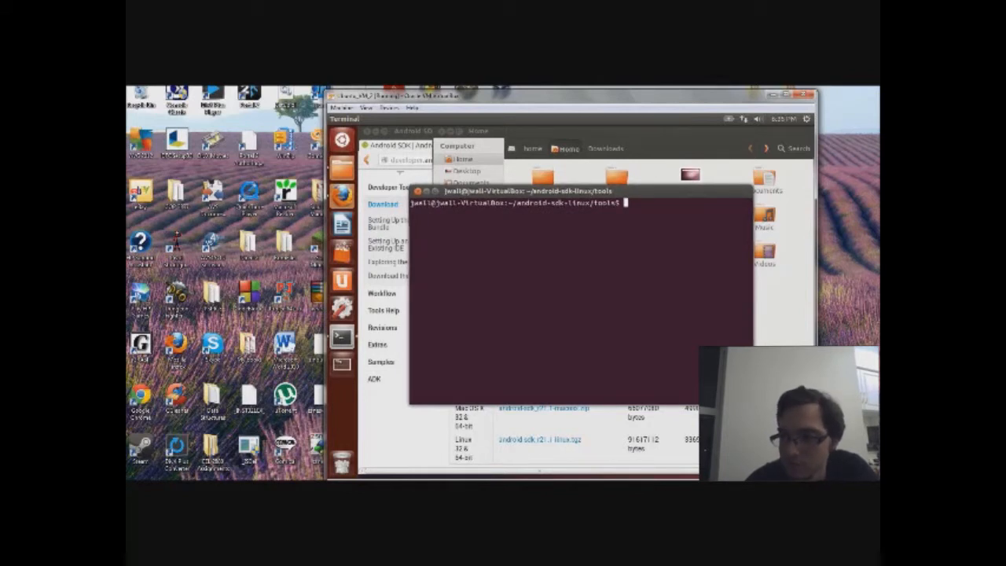
type("sudo")
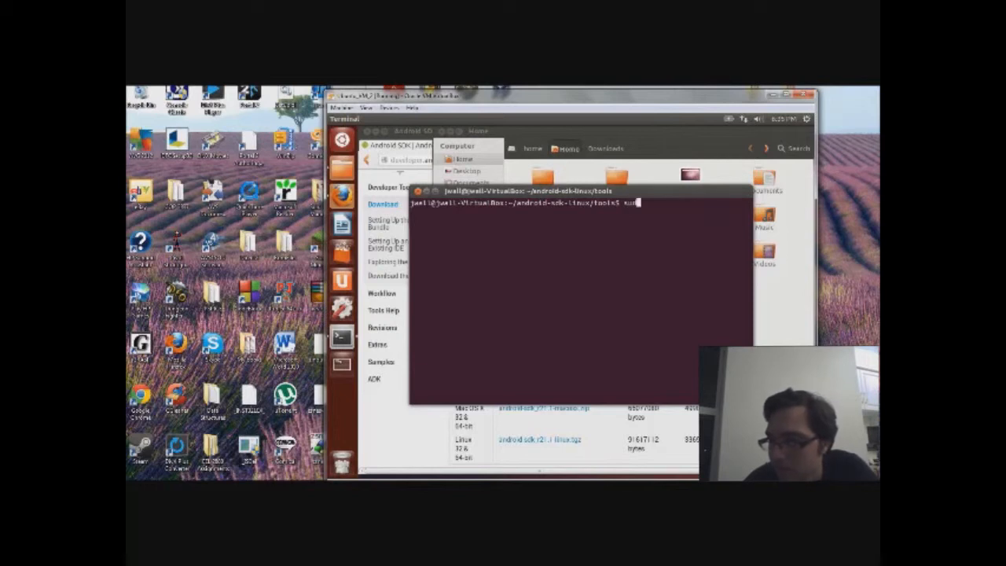
type(" -s")
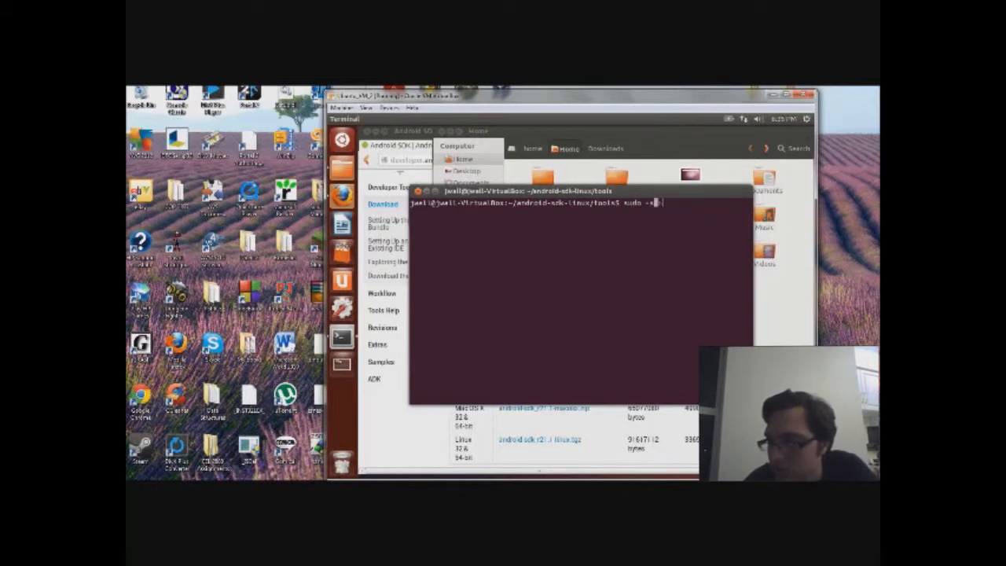
type(" nano /etc/profile")
Step: Run the command, confirm the sudo password, check the PATH export lines, and exit nano
key("Return")
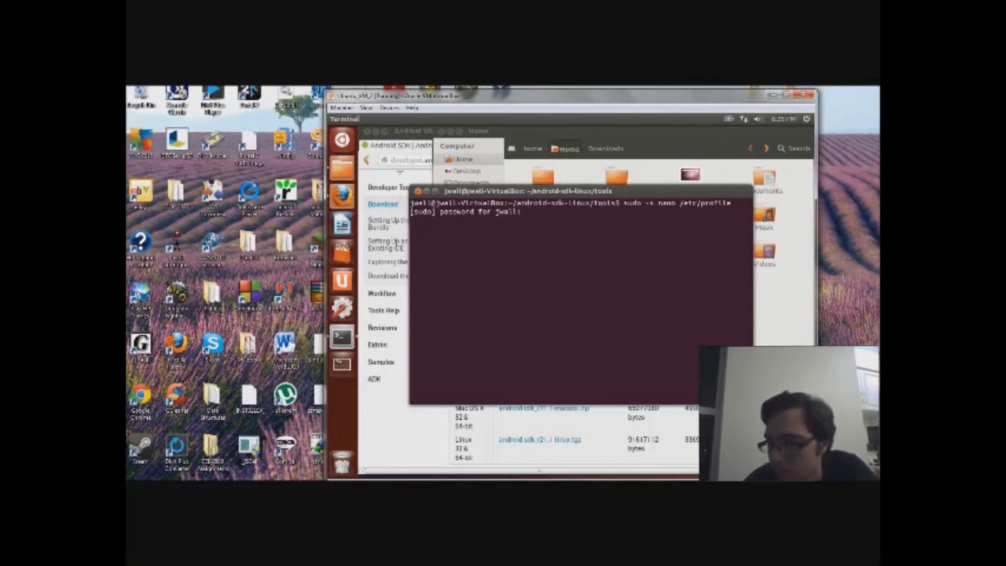
key("Return")
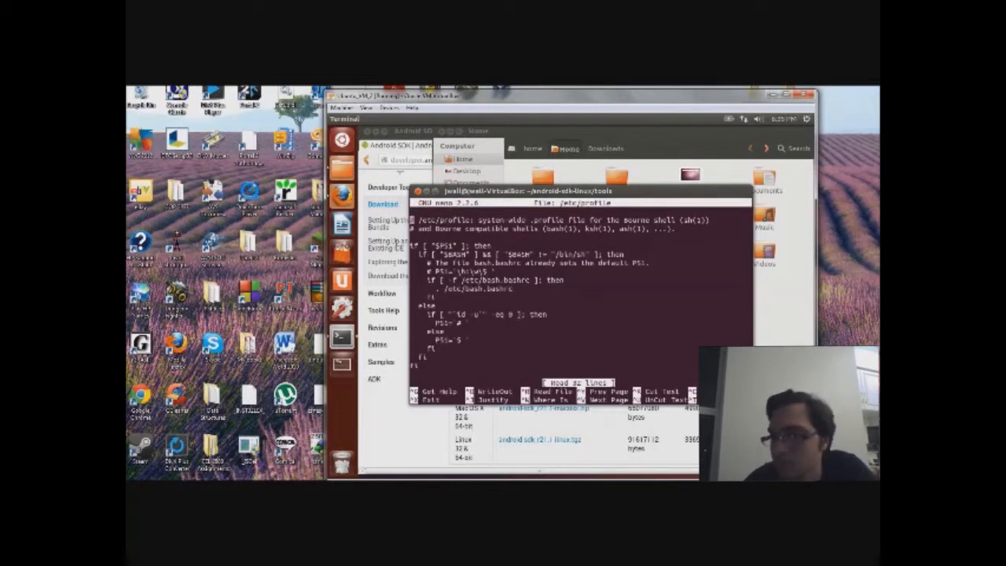
key("Down")
key("Down")
key("Down")
key("Down")
key("Down")
key("Down")
key("Down")
key("Down")
key("Down")
key("Down")
key("Down")
key("Down")
key("Down")
key("Down")
key("Down")
key("Down")
key("Down")
key("Down")
key("Down")
key("Down")
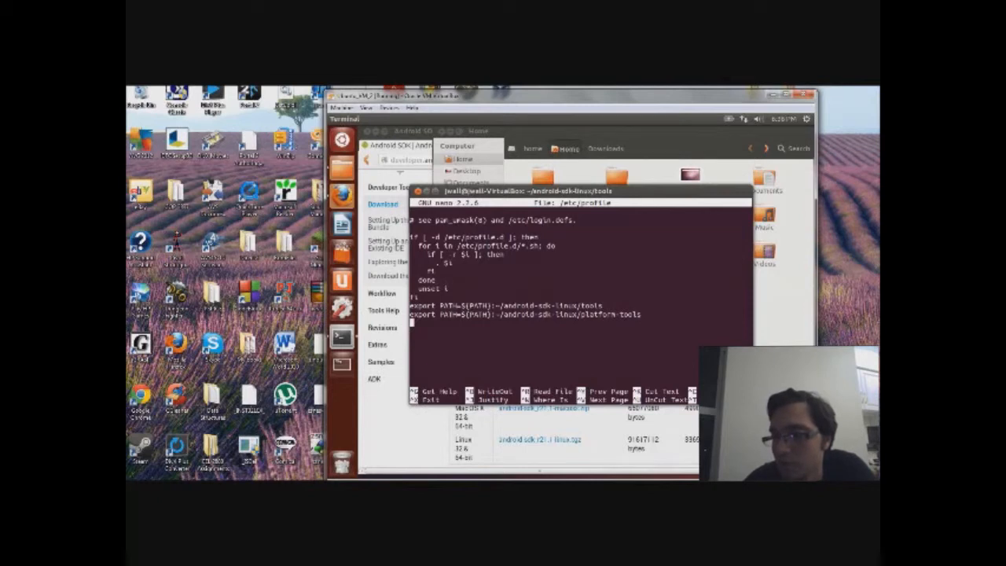
key("ctrl+x")
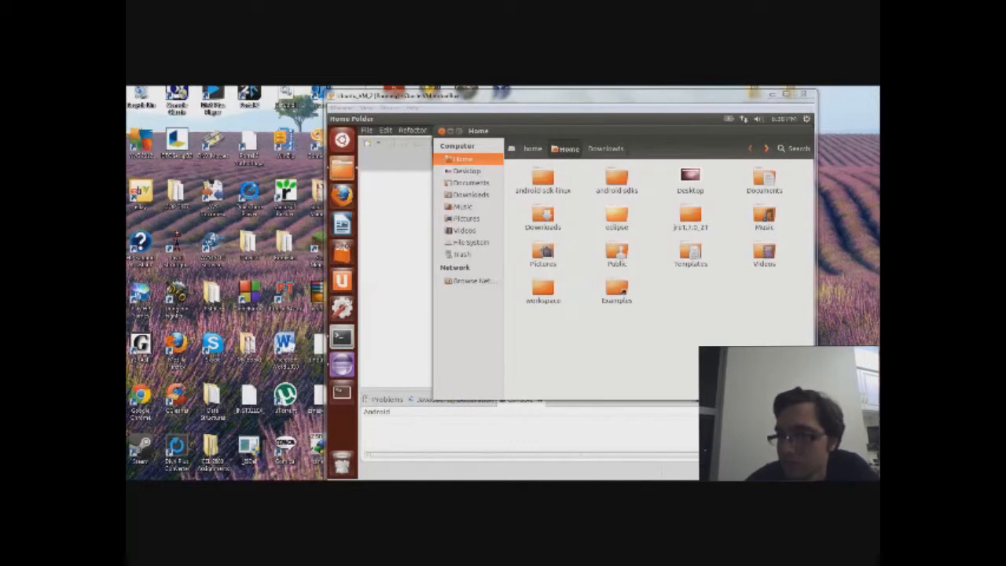
Step: Open the eclipse folder from Home, restore the file window, and launch Eclipse SDK
left_click(620, 215)
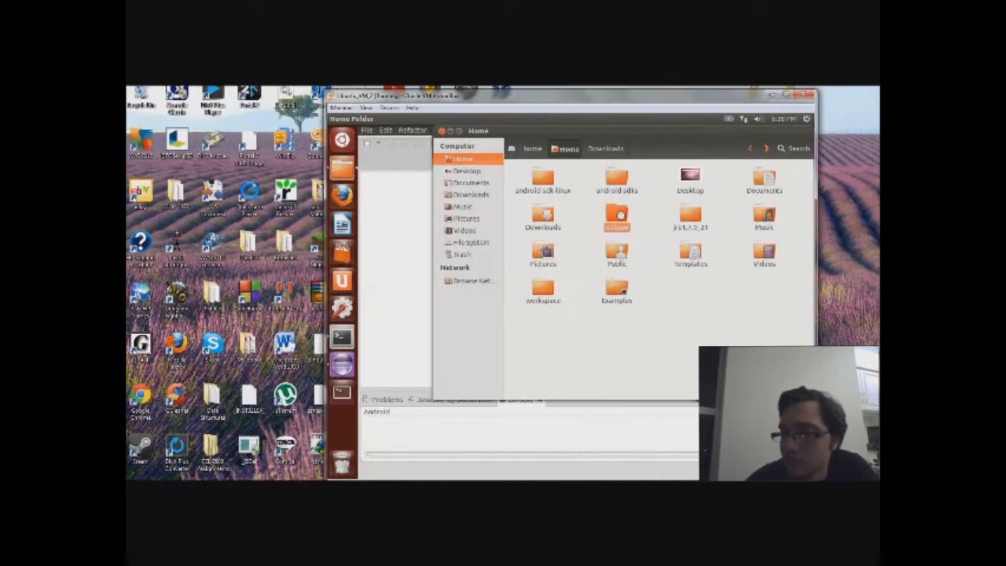
double_click(621, 215)
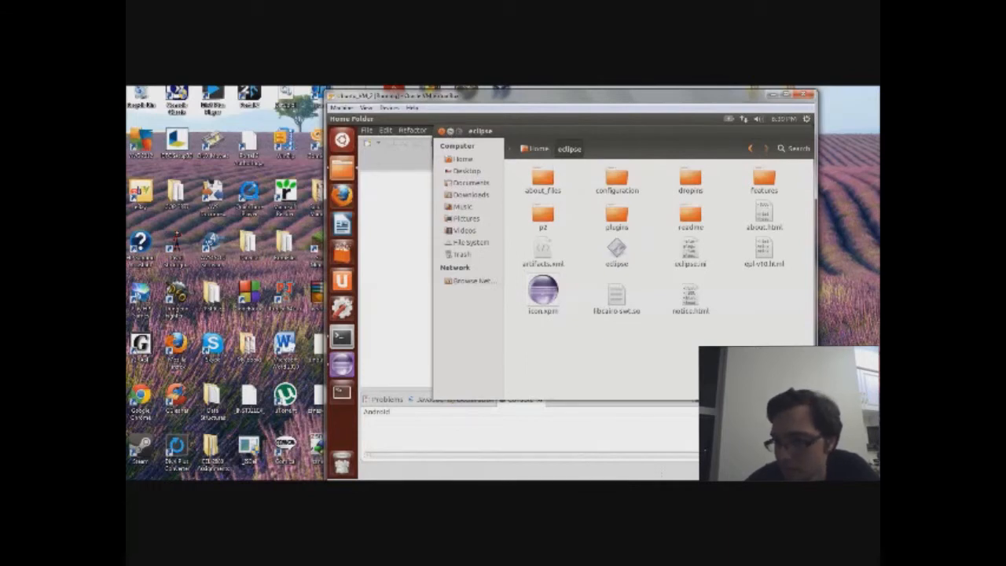
left_click(456, 132)
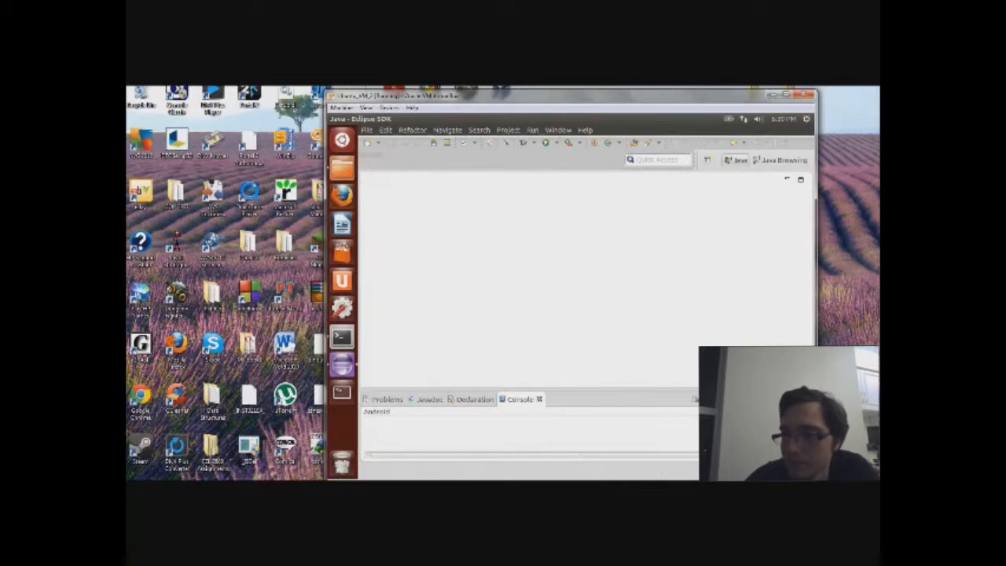
Step: Open Install New Software from Eclipse's Help menu
left_click(558, 130)
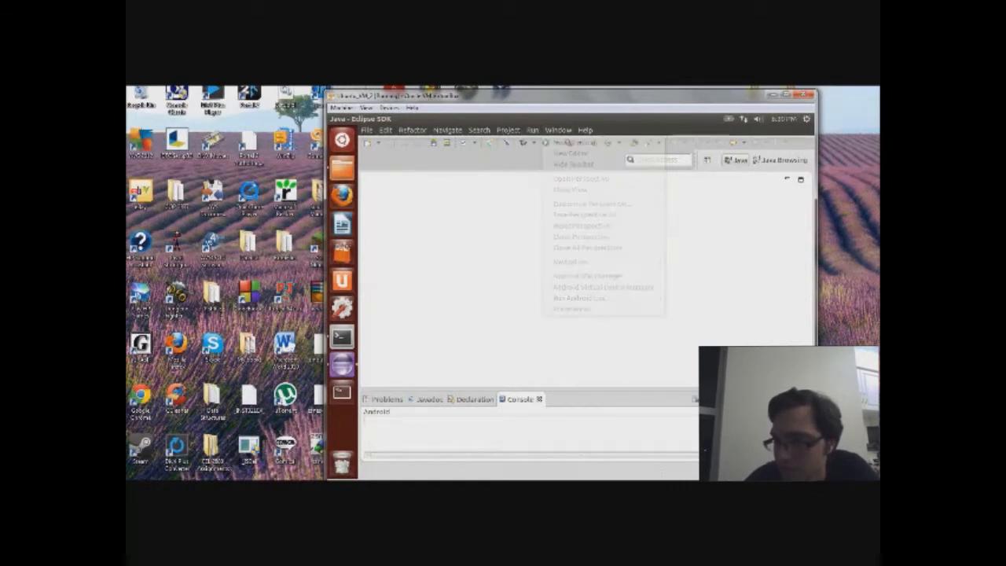
left_click(585, 129)
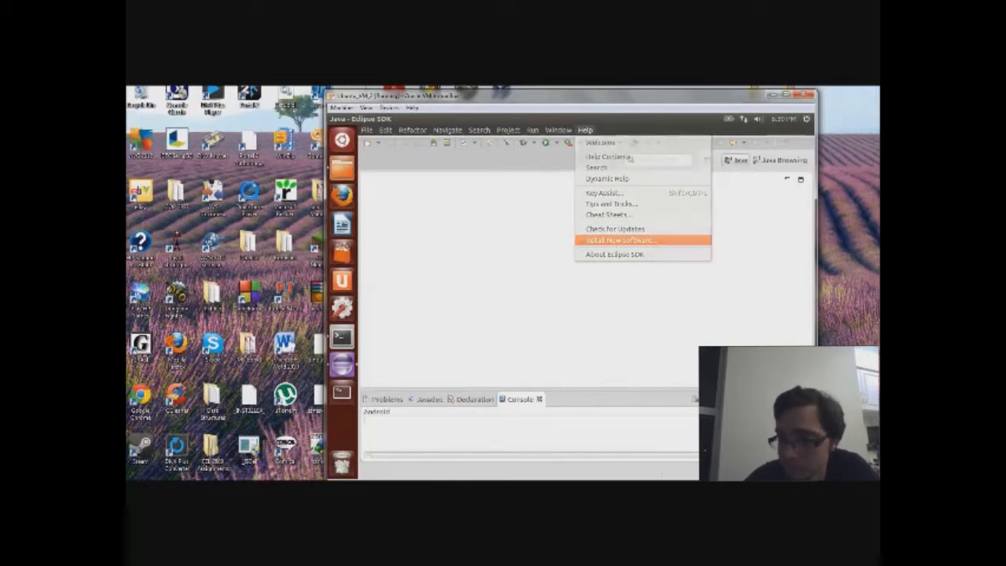
left_click(621, 240)
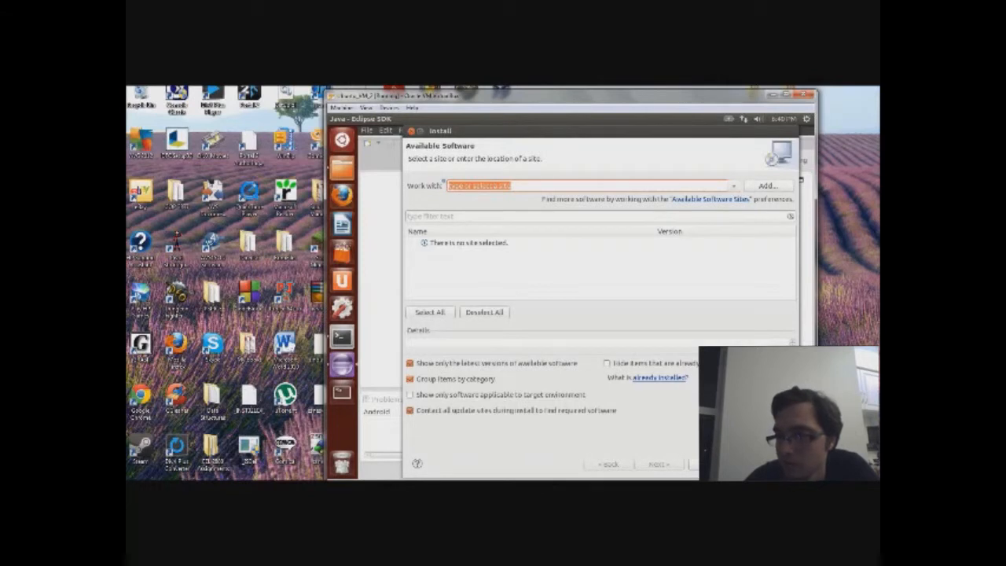
left_click(761, 187)
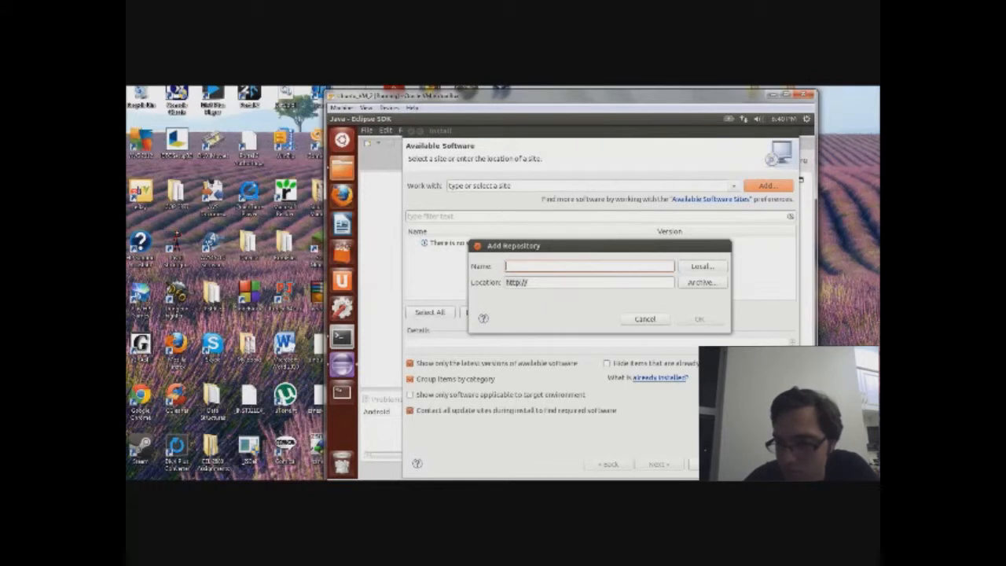
type("ADT")
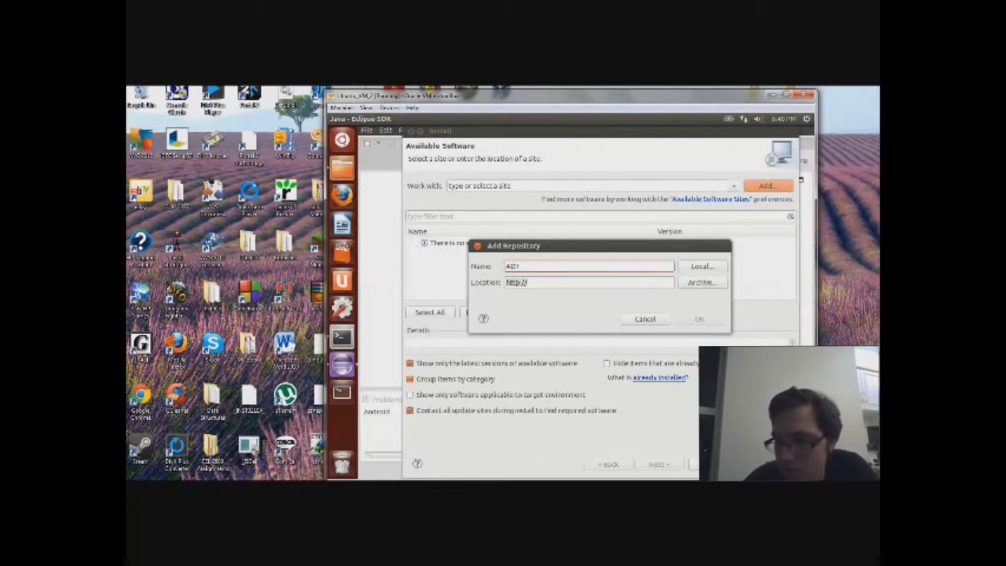
type(" Plugin")
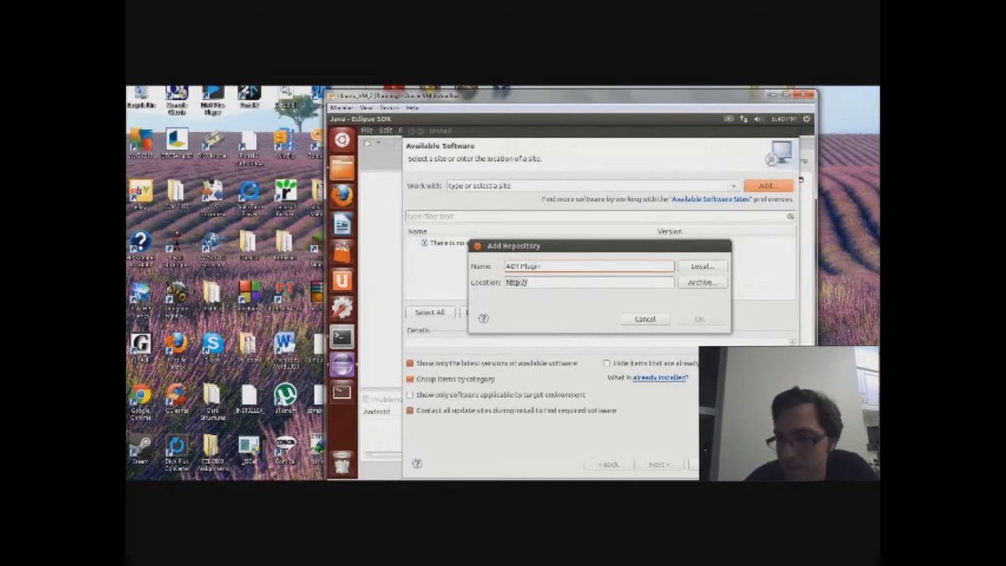
left_click(545, 284)
key("BackSpace")
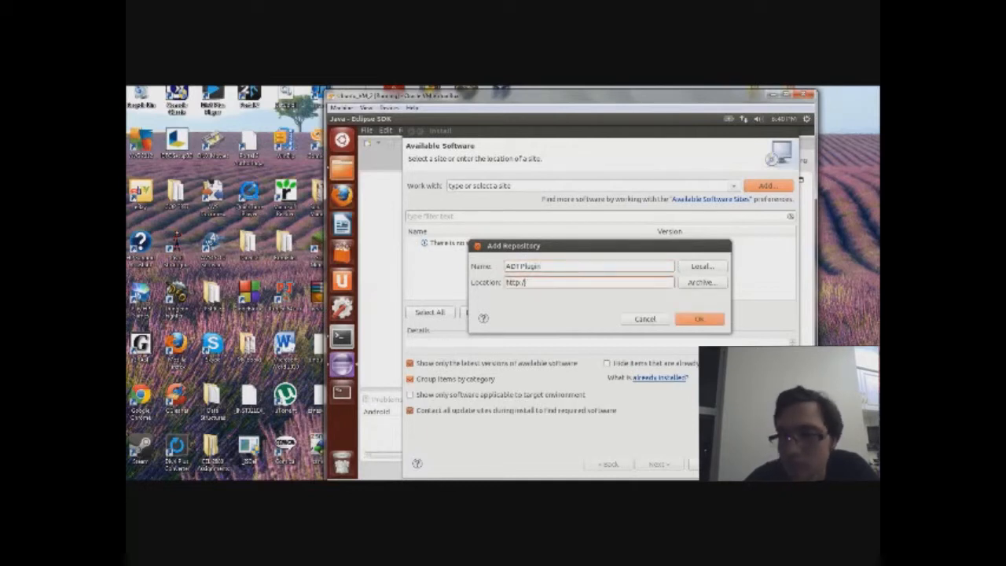
key("BackSpace")
key("BackSpace")
key("BackSpace")
key("BackSpace")
key("BackSpace")
key("BackSpace")
type("https://")
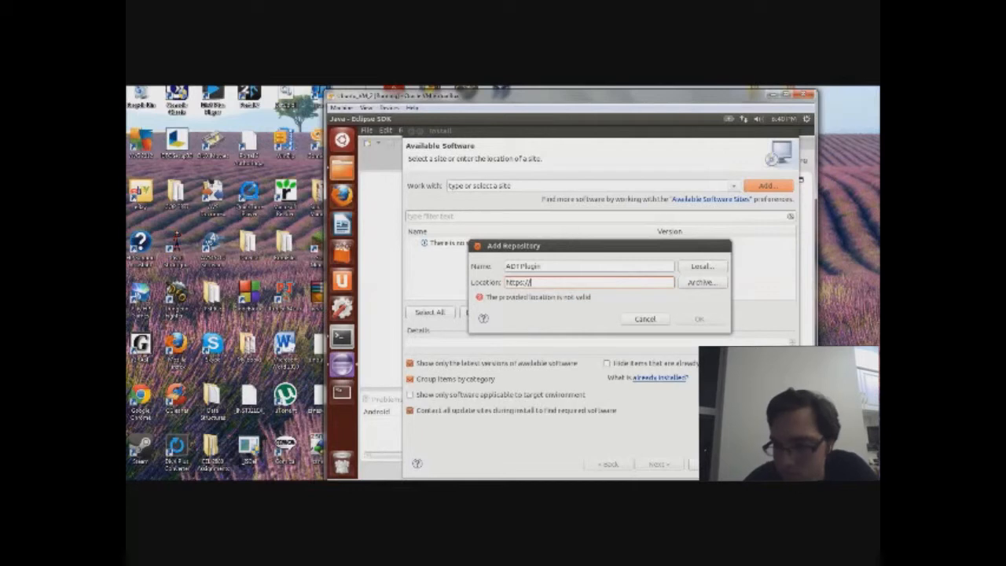
type("dl")
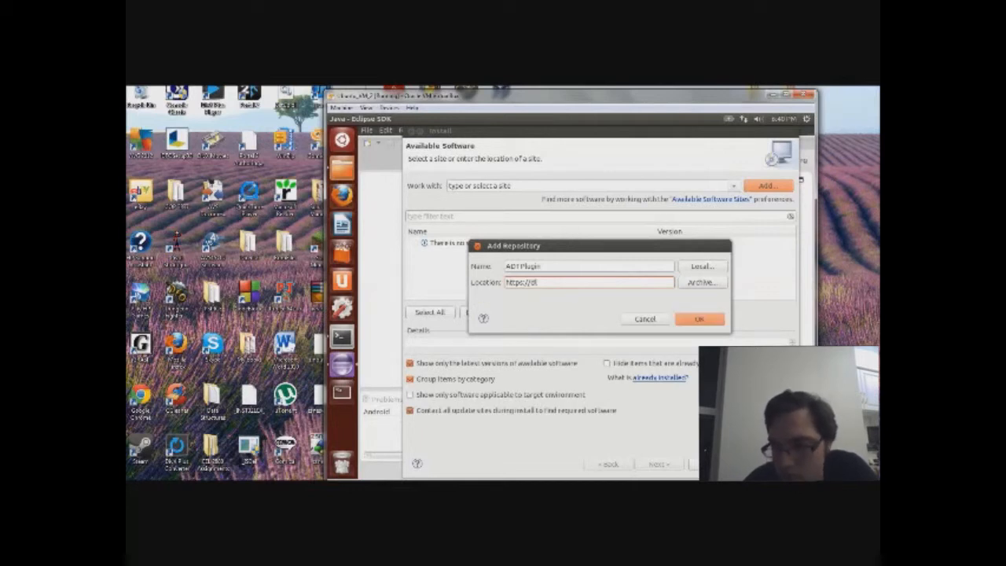
type("-ssl.google")
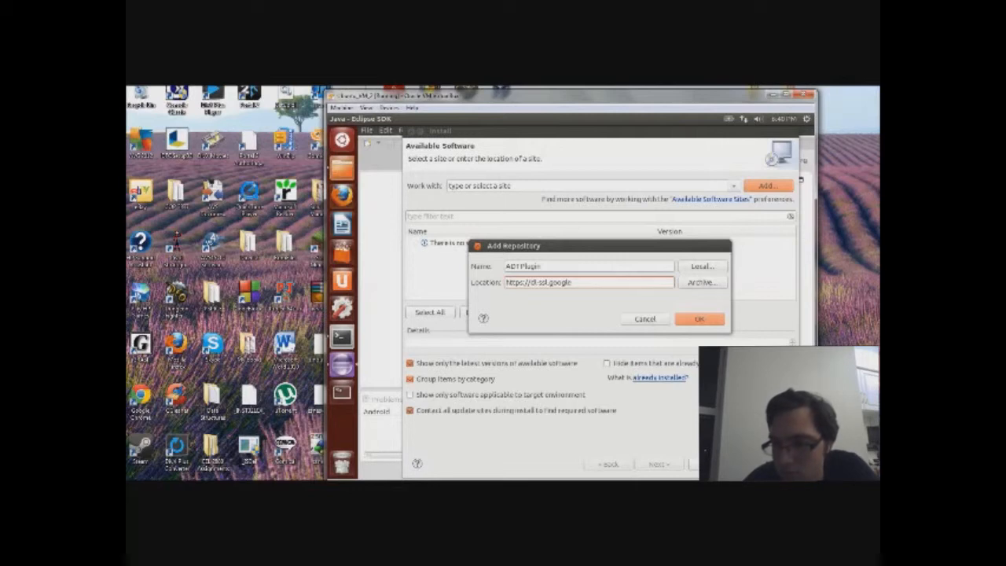
type(".com/android/eclipse")
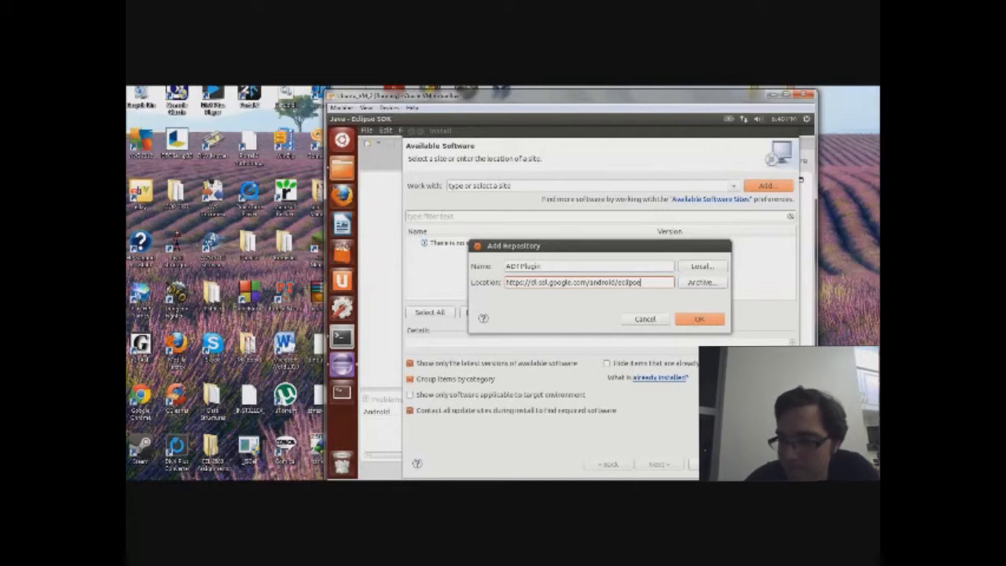
left_click(699, 319)
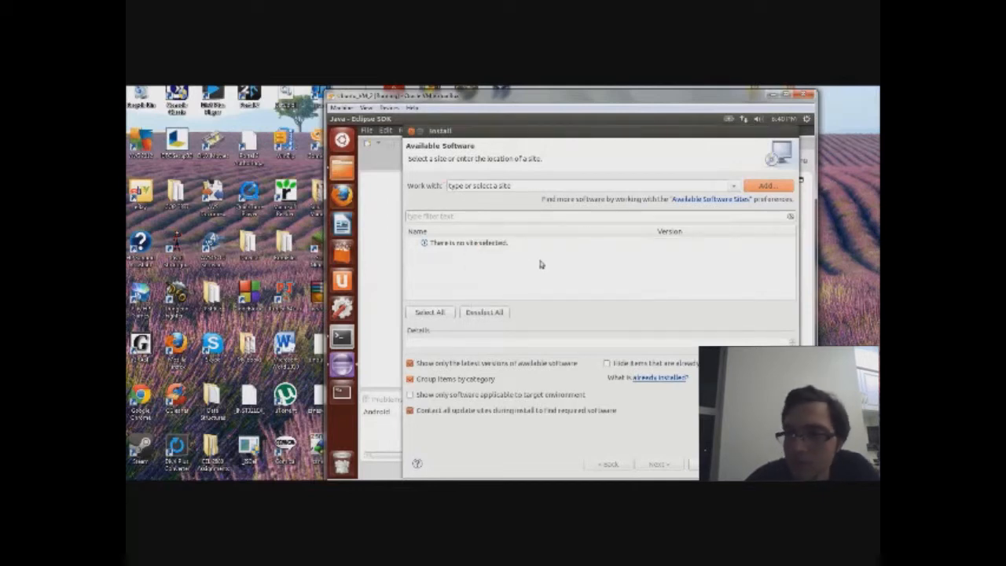
Step: Pick the ADT Plugin site from the Work with dropdown as the install source
left_click(734, 186)
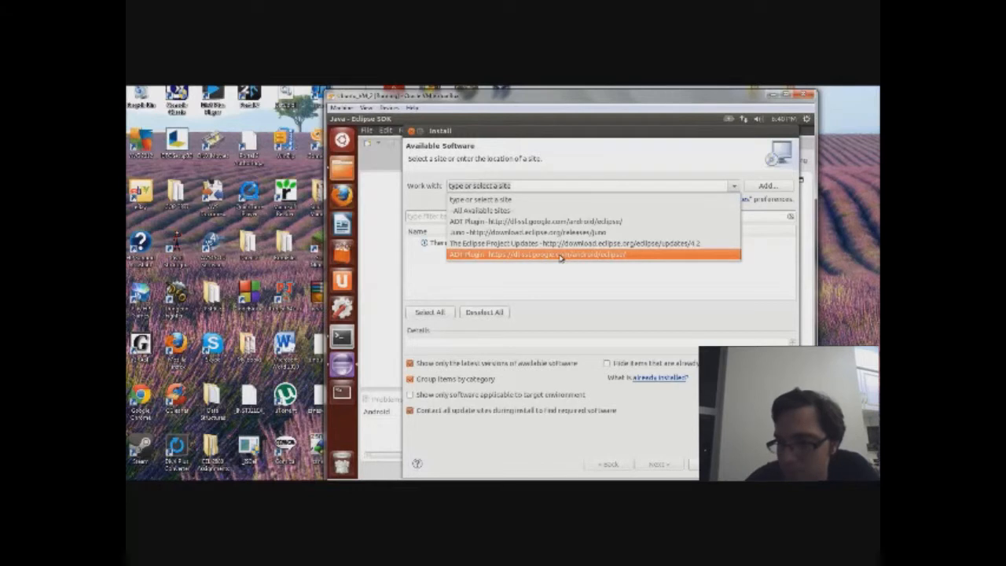
left_click(514, 259)
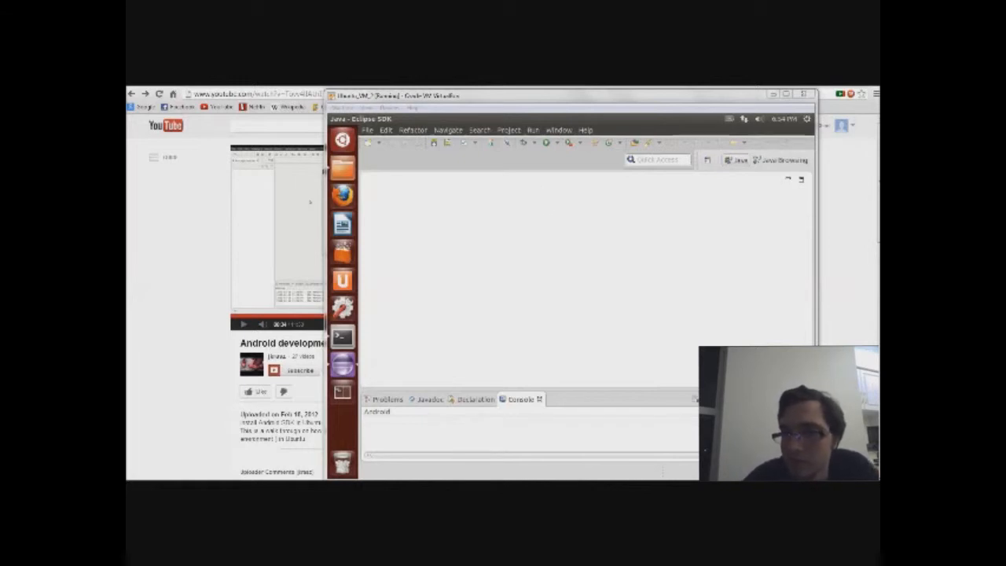
Step: Open Android Virtual Device Manager from the Window menu and start a new AVD
left_click(558, 130)
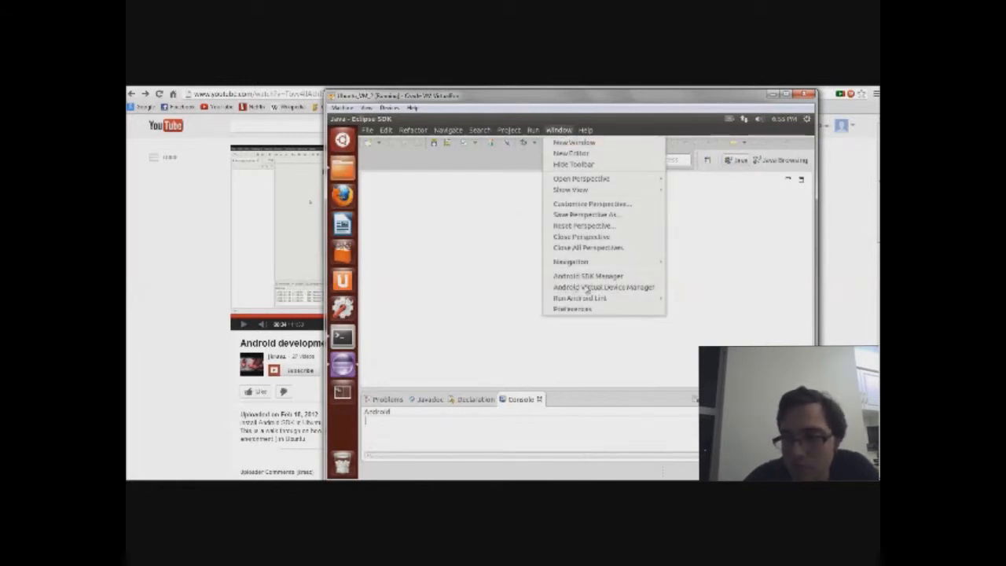
left_click(559, 287)
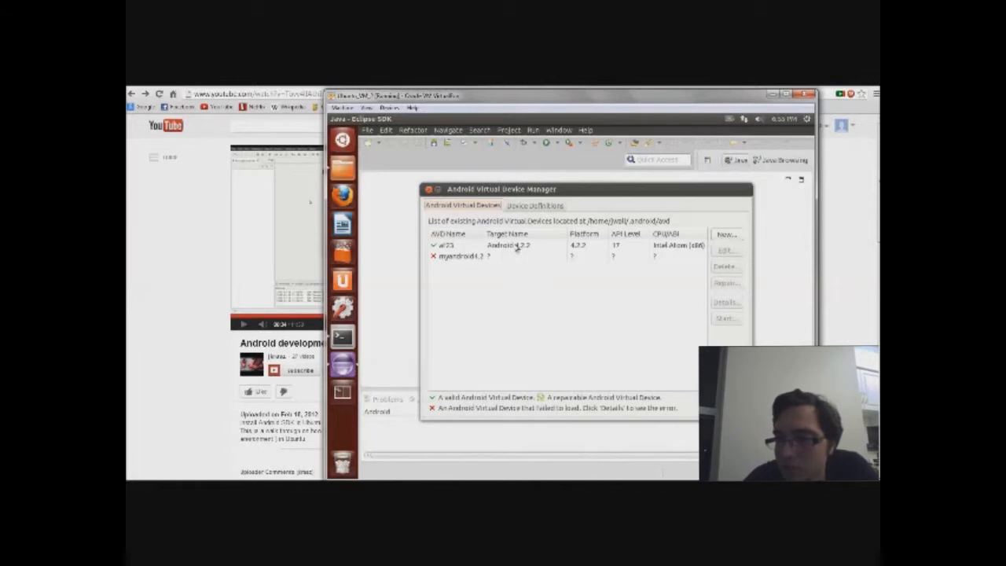
left_click(513, 248)
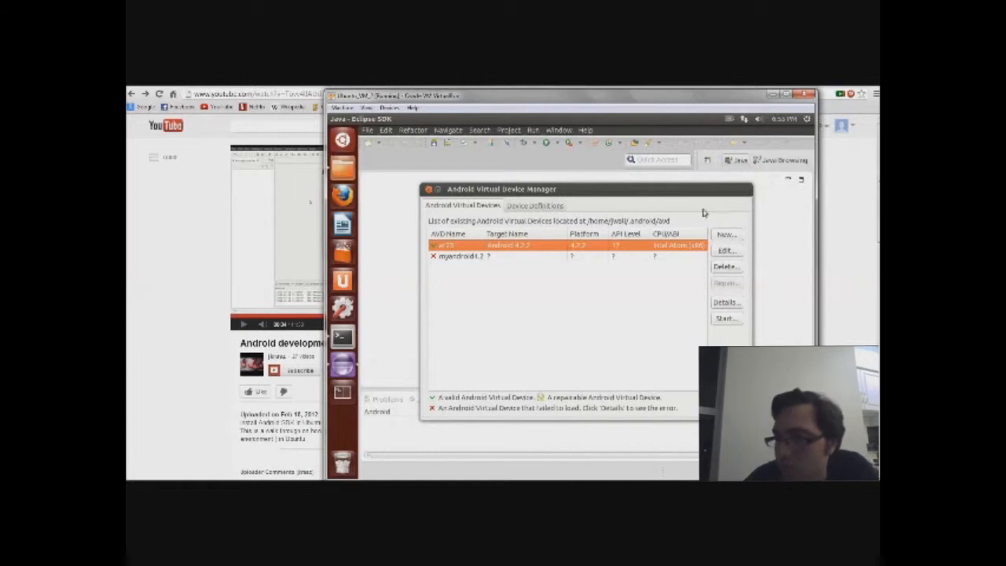
left_click(724, 237)
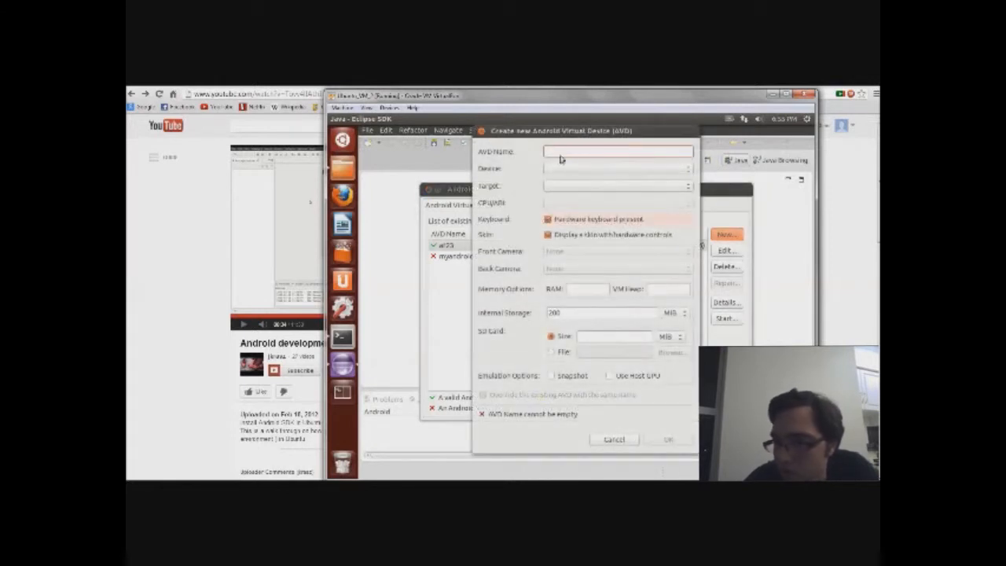
Step: Name the new AVD 'test', target Android 4.2.2 - API Level 17, and choose the Nexus One device
type("test")
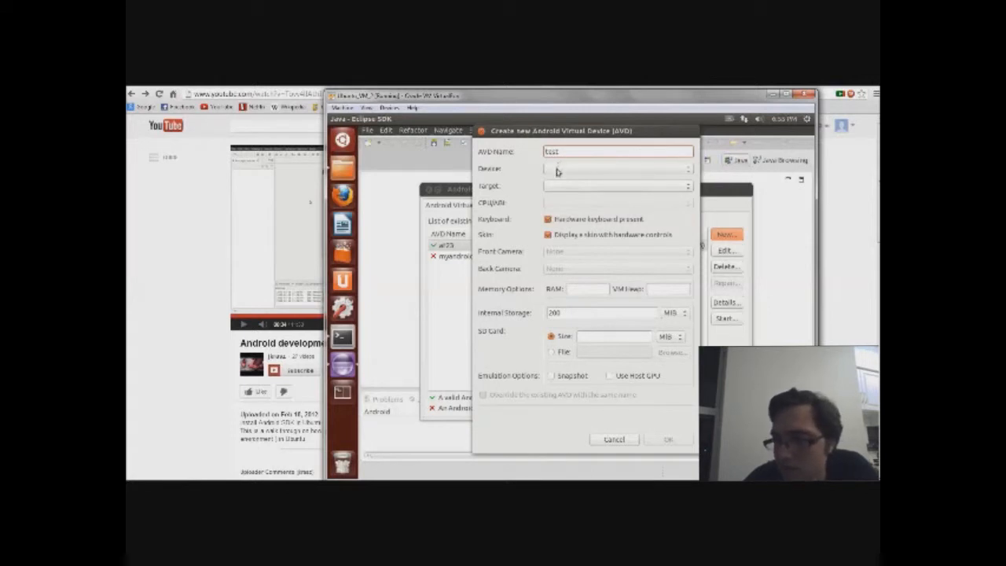
left_click(551, 189)
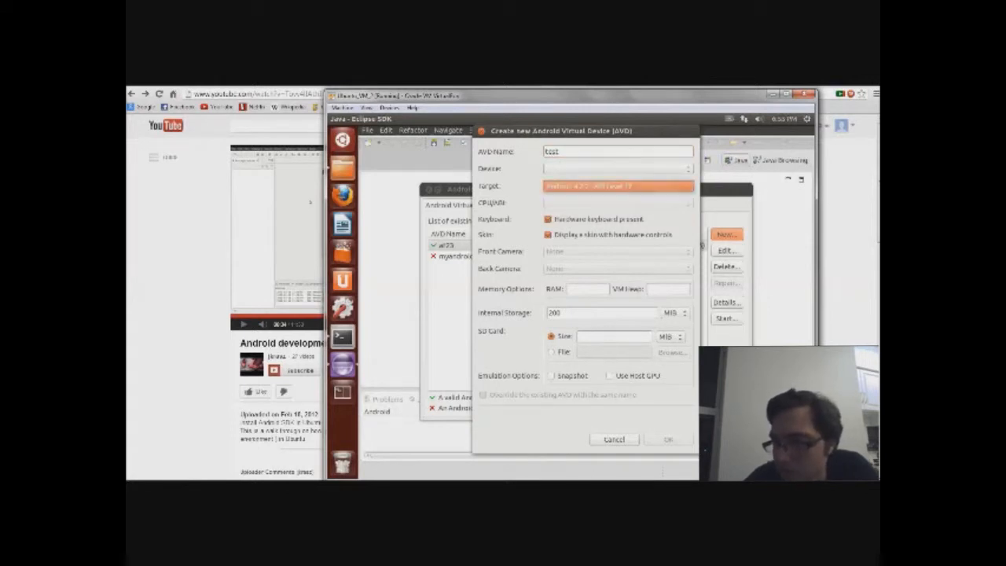
left_click(552, 190)
left_click(551, 189)
left_click(554, 190)
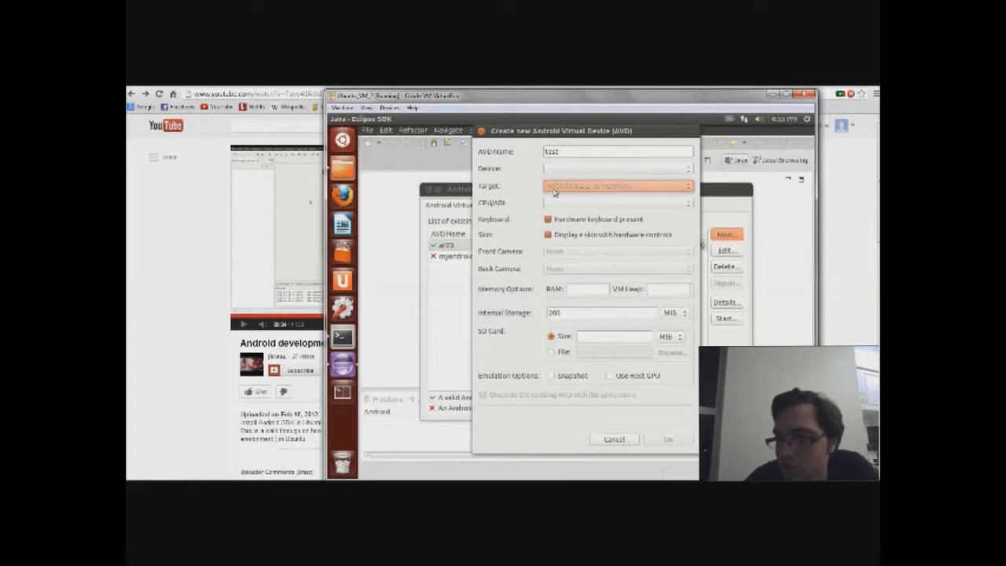
left_click(554, 168)
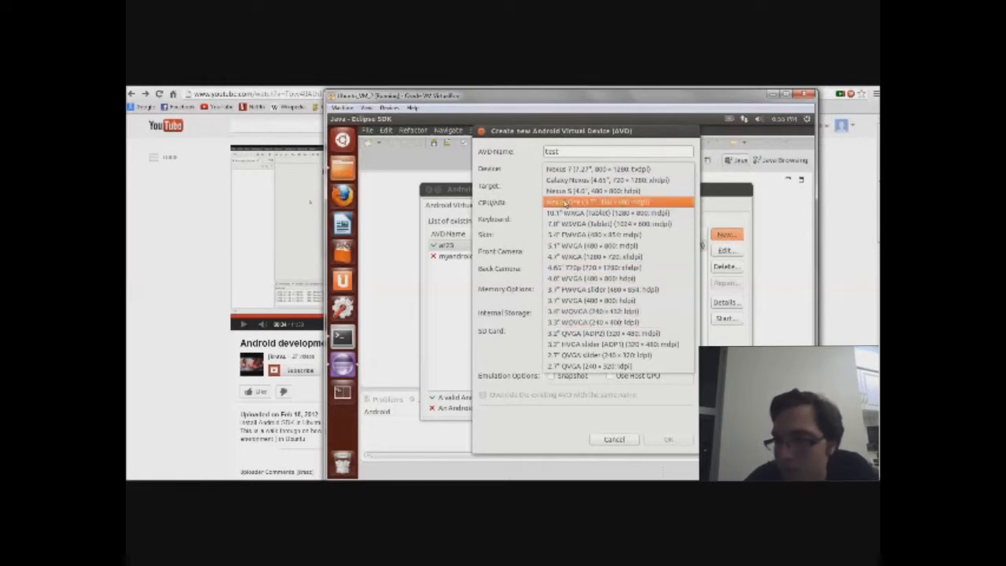
left_click(566, 202)
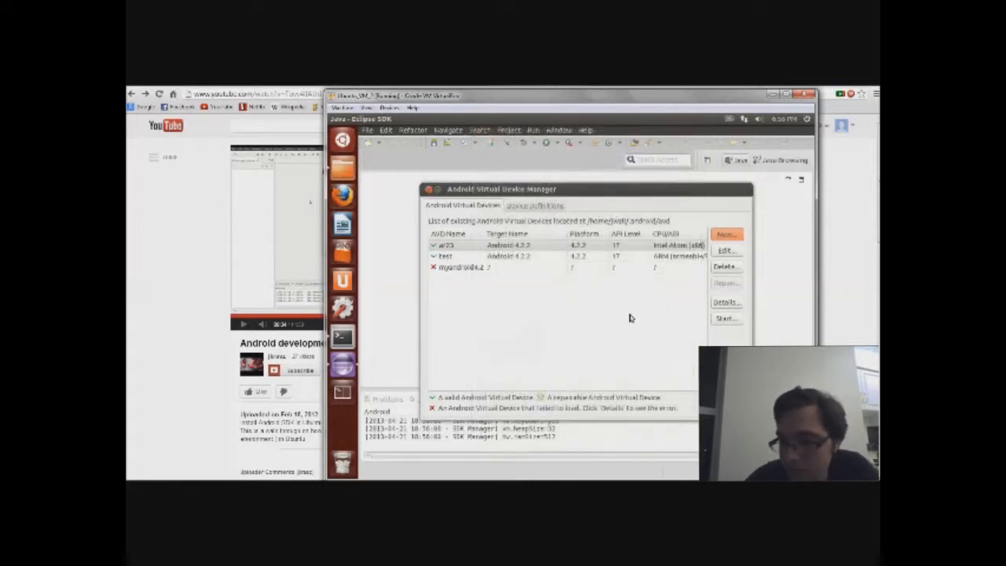
Step: Start the test AVD with default launch options: 480x800 skin at High (240) density
left_click(563, 258)
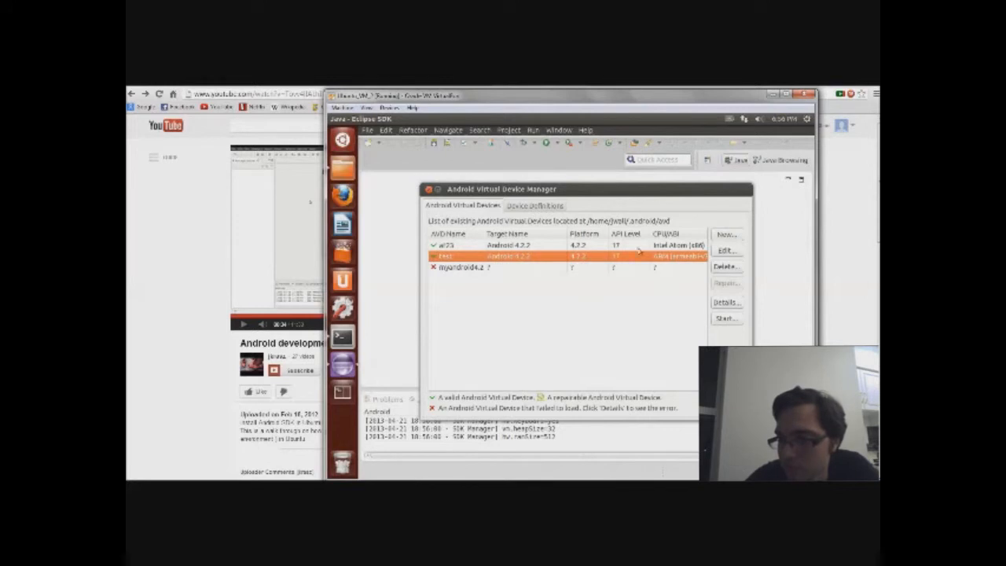
left_click(727, 319)
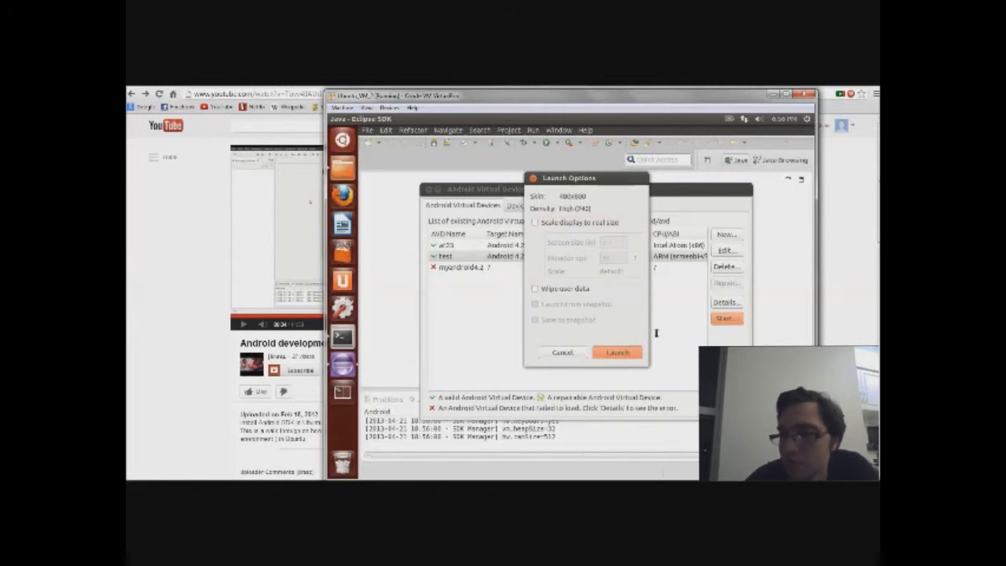
left_click(618, 352)
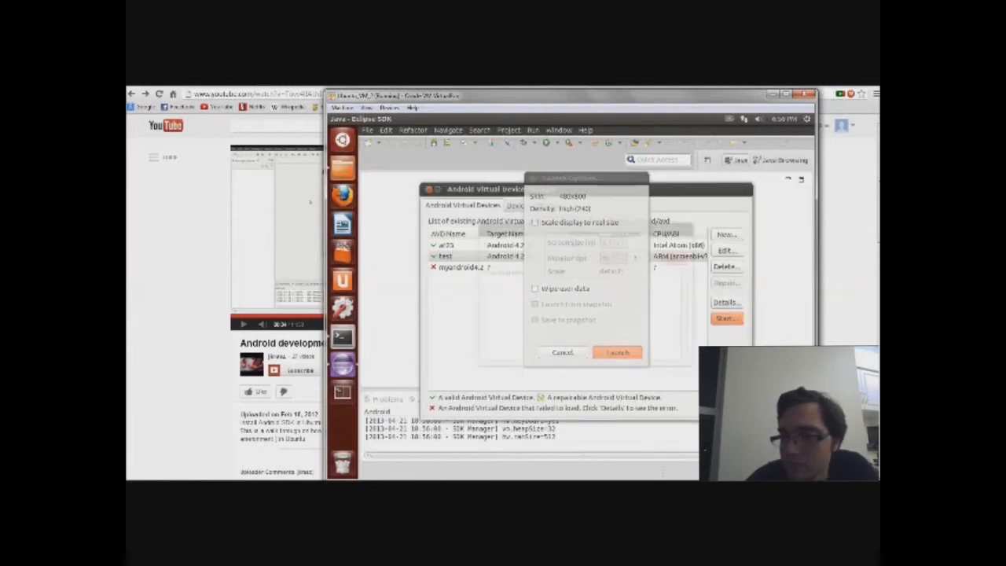